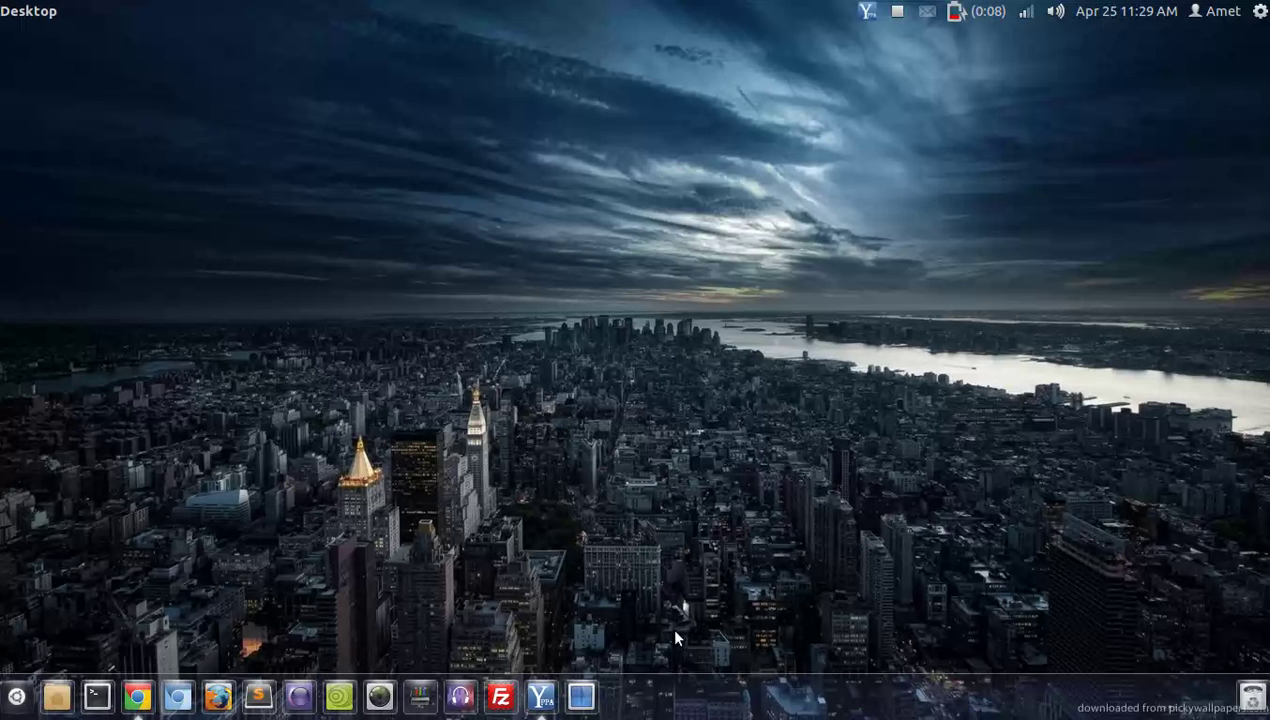
Step: Open Y PPA Manager, start adding a PPA by entering the admin password, view the PPA entry form and close it unfilled
{"action": "left_click", "coordinate": [541, 694]}
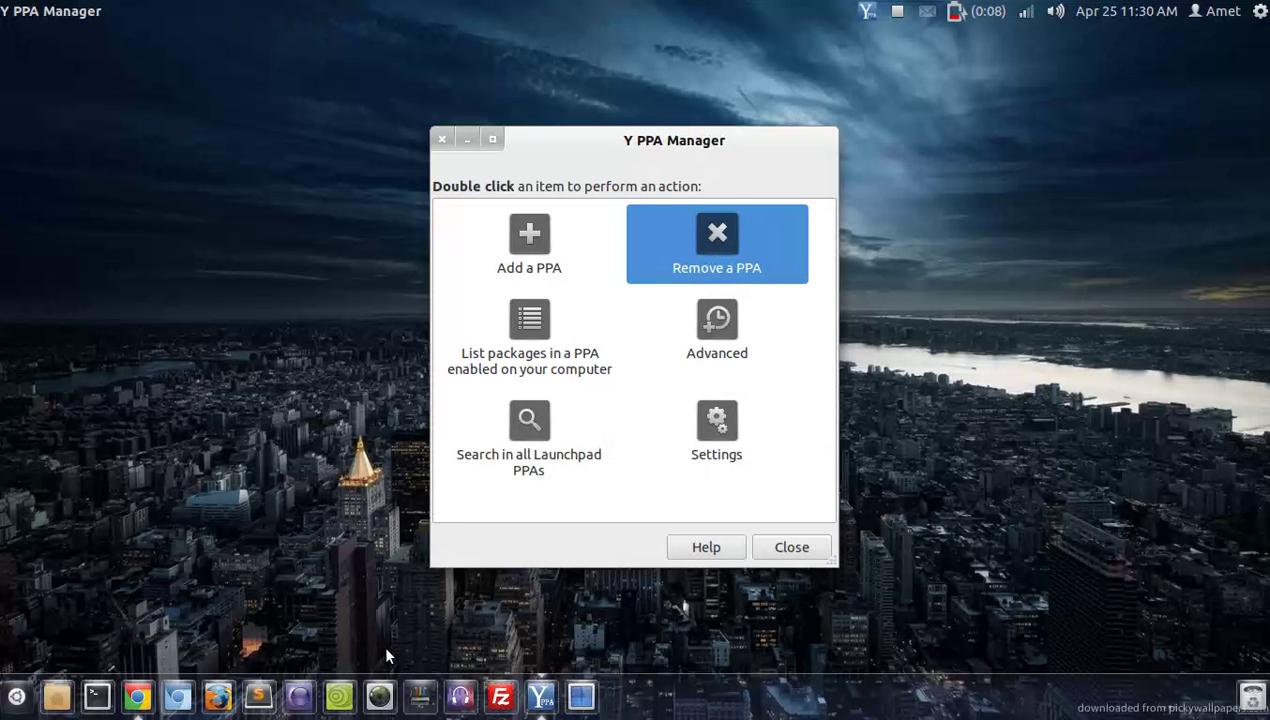
{"action": "left_click", "coordinate": [522, 256]}
{"action": "double_click", "coordinate": [521, 257]}
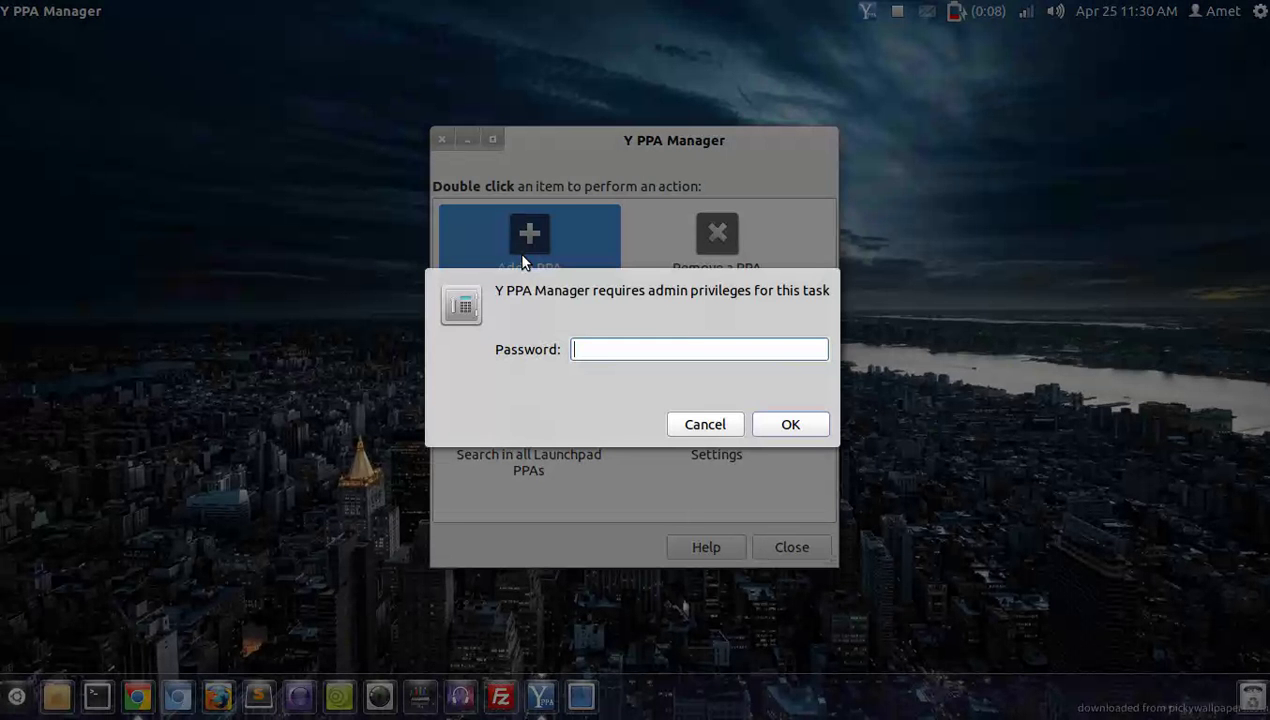
{"action": "type", "text": "••••••••••••••"}
{"action": "key", "text": "Return"}
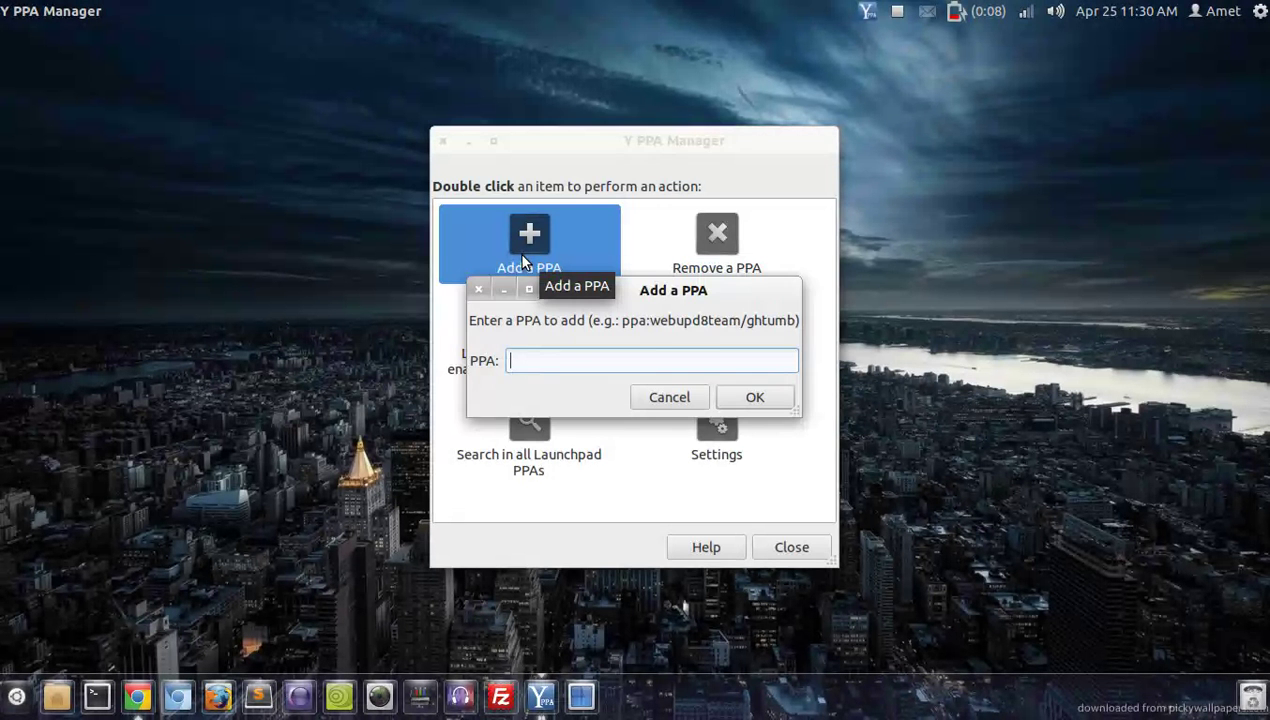
{"action": "left_click", "coordinate": [475, 290]}
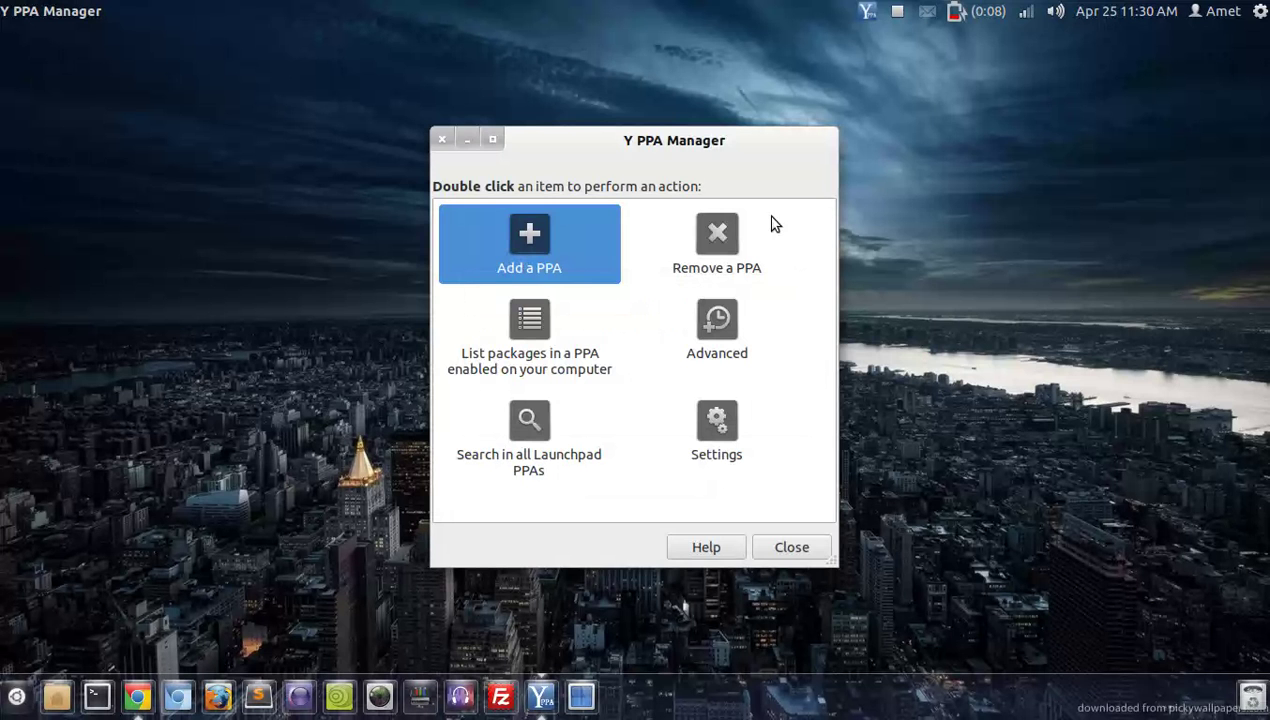
Step: Enter the admin password to view the removable PPAs, select the unityshell-rotated entry and close the list without removing it
{"action": "left_click", "coordinate": [728, 224]}
{"action": "double_click", "coordinate": [728, 224]}
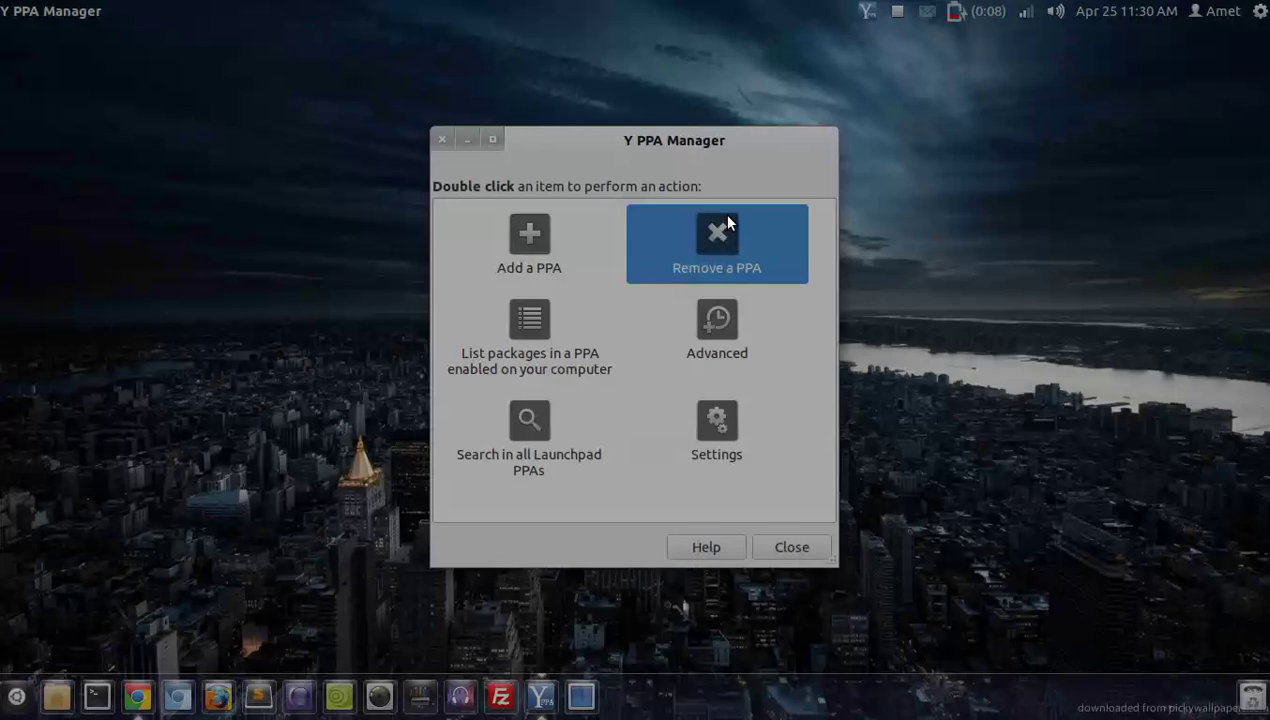
{"action": "type", "text": "••••••••••••••"}
{"action": "key", "text": "Return"}
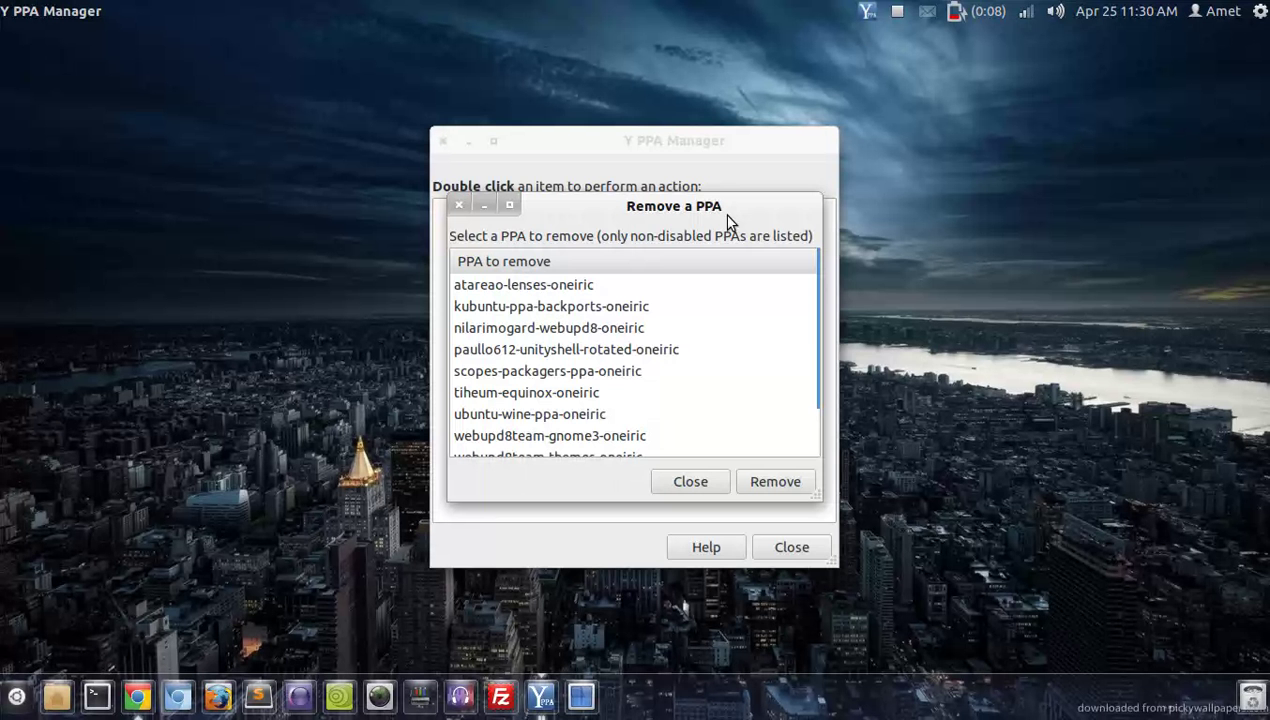
{"action": "mouse_move", "coordinate": [824, 290]}
{"action": "scroll", "coordinate": [825, 305], "scroll_direction": "down", "scroll_amount": 2}
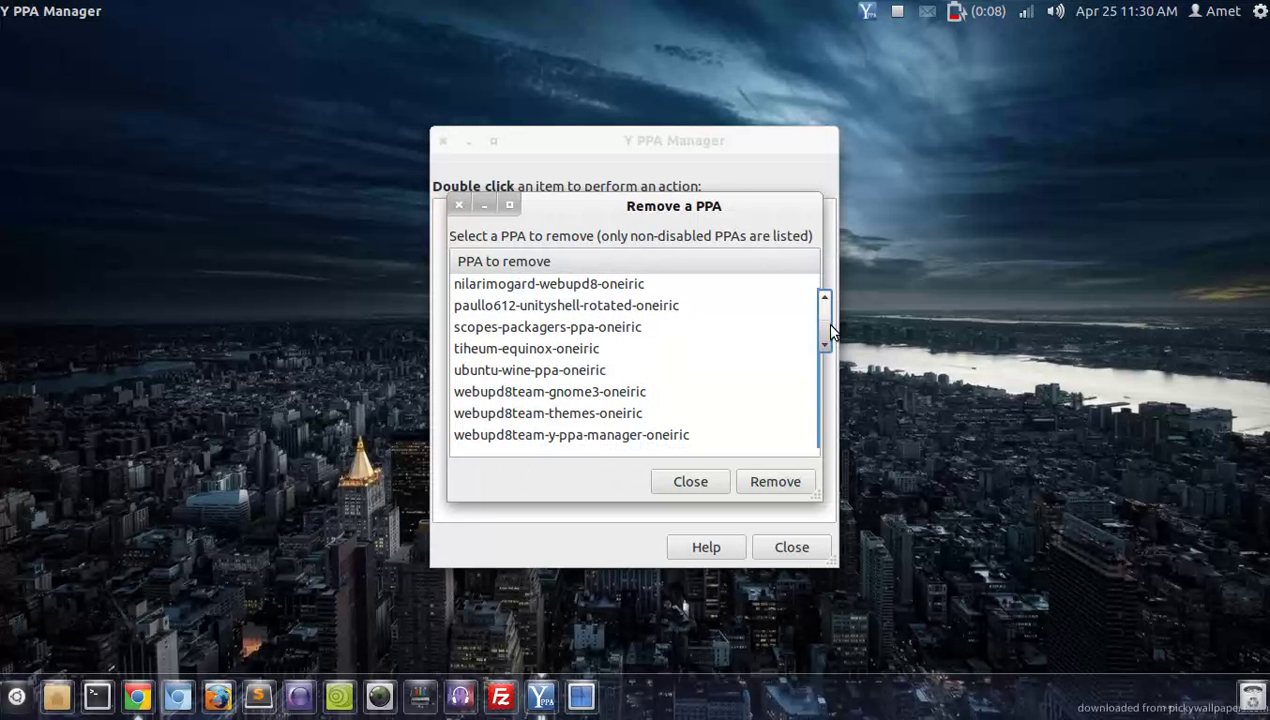
{"action": "left_click", "coordinate": [645, 310]}
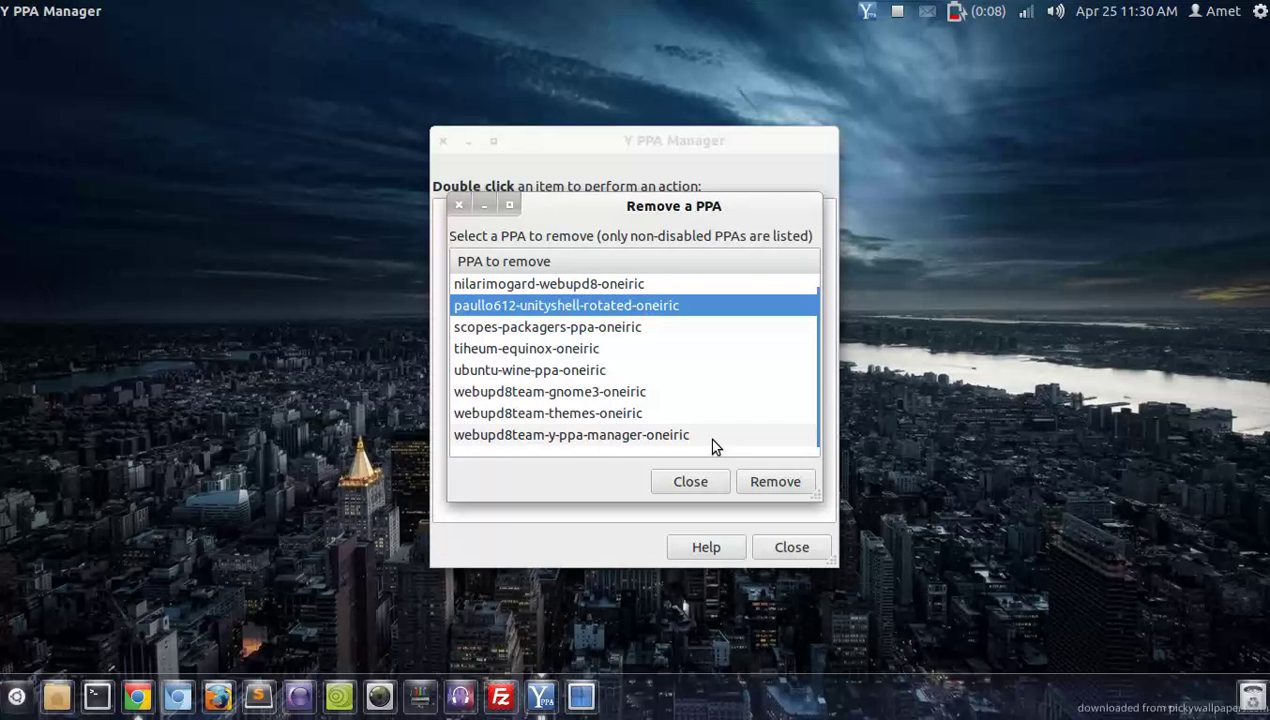
{"action": "left_click", "coordinate": [458, 205]}
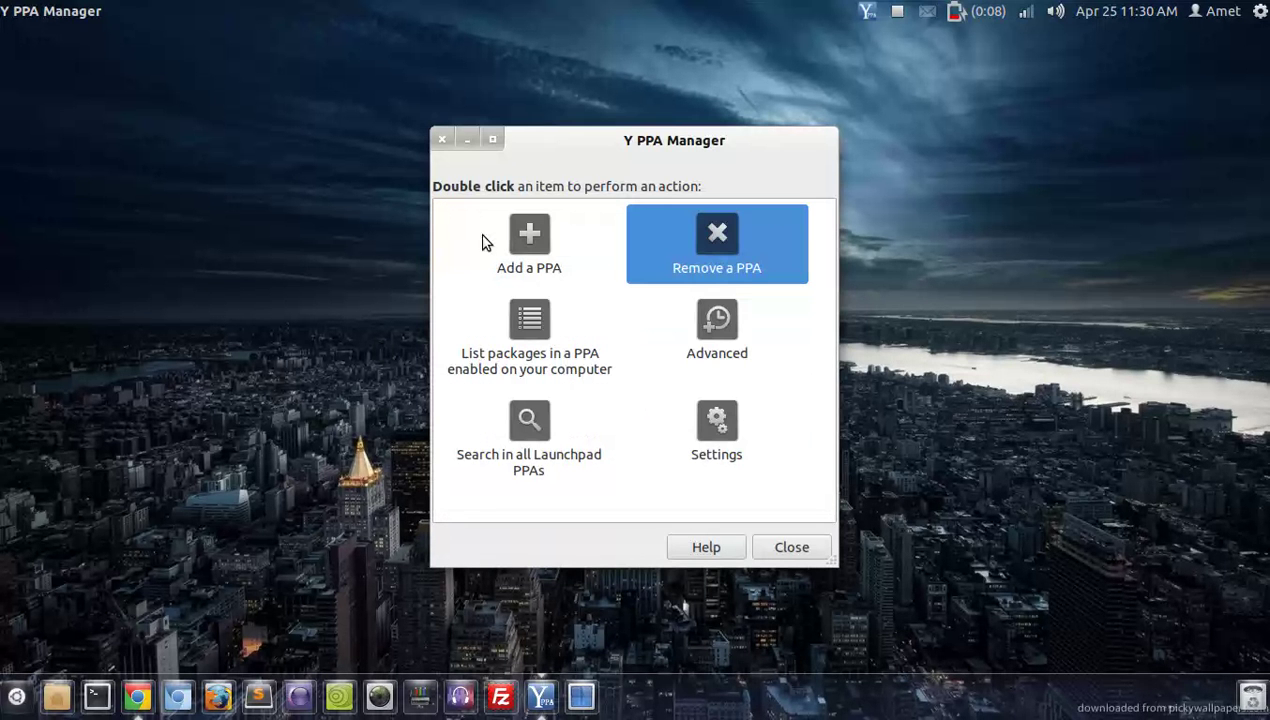
Step: Review the enabled PPAs available for package listing and the advanced PPA maintenance options, closing each dialog without choosing anything
{"action": "double_click", "coordinate": [540, 320]}
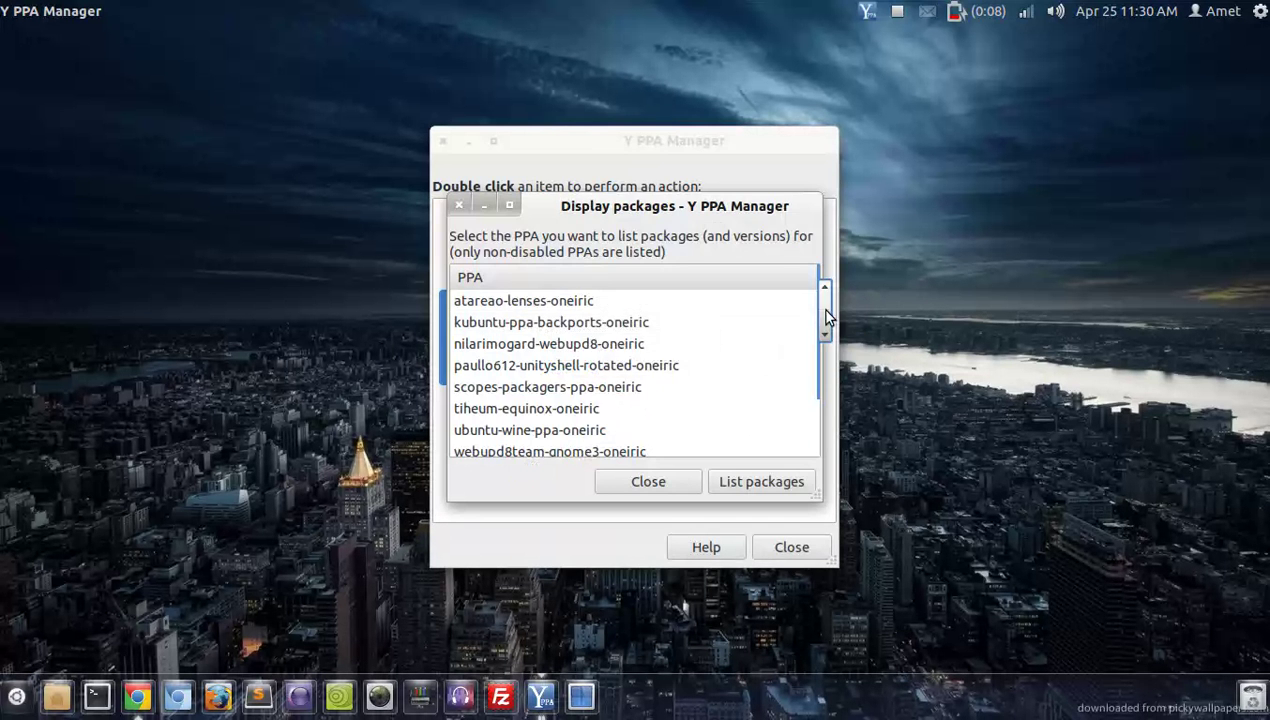
{"action": "left_click_drag", "start_coordinate": [826, 318], "coordinate": [831, 398]}
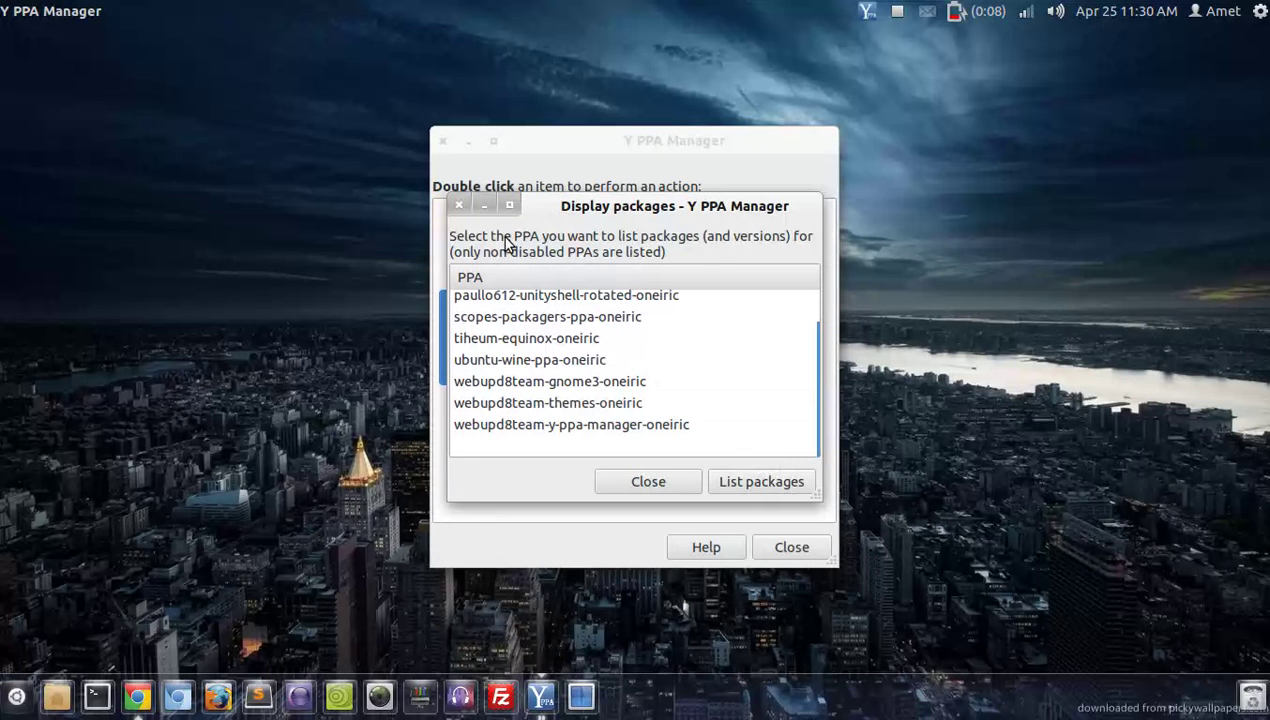
{"action": "left_click", "coordinate": [459, 206]}
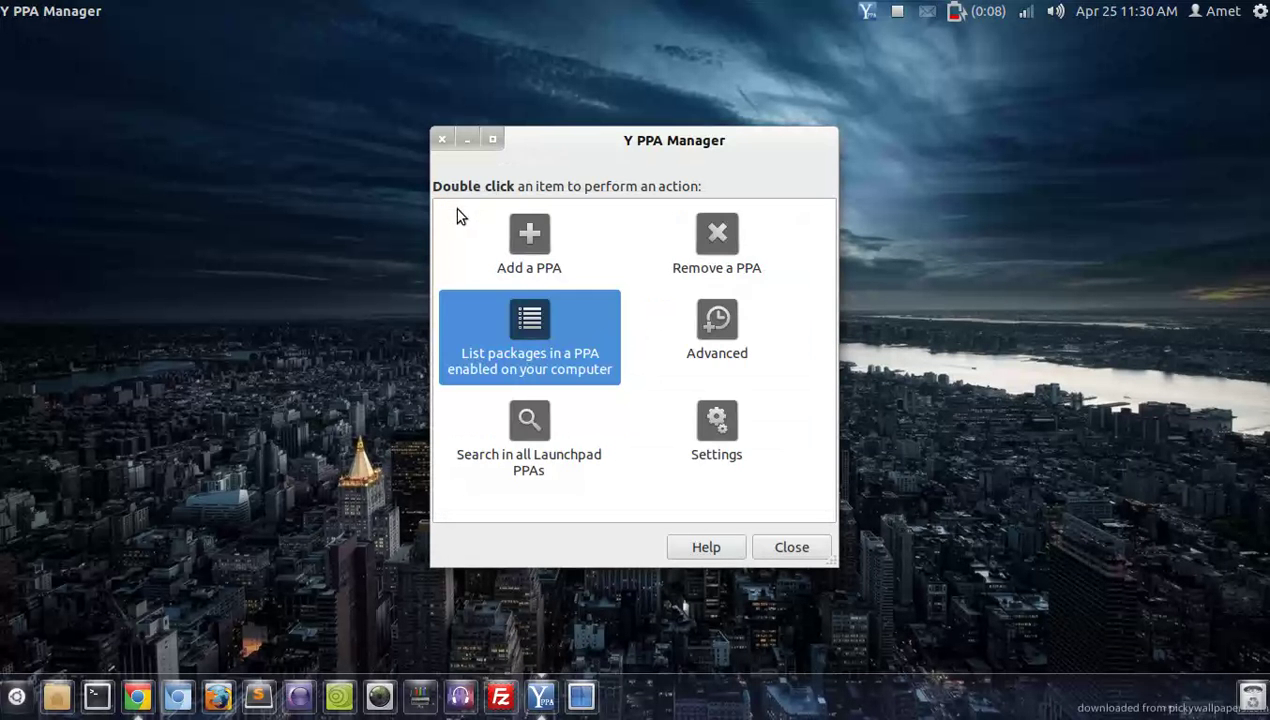
{"action": "double_click", "coordinate": [713, 338]}
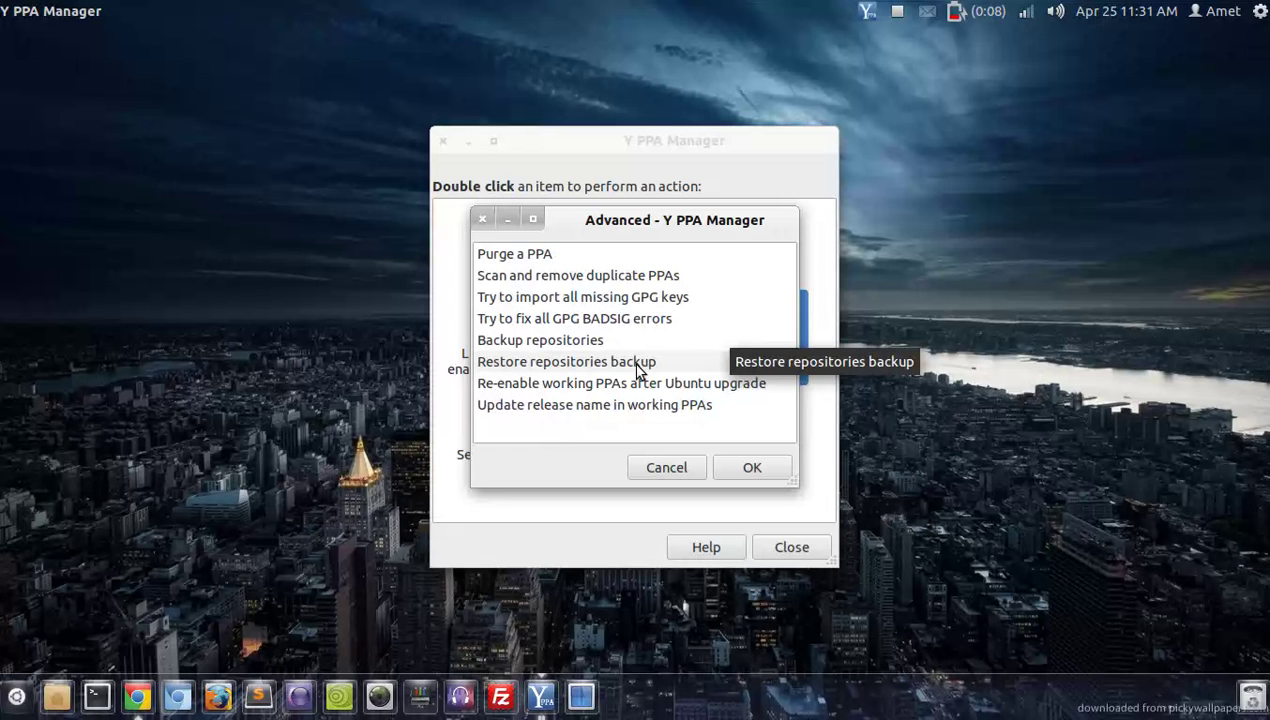
{"action": "left_click", "coordinate": [485, 219]}
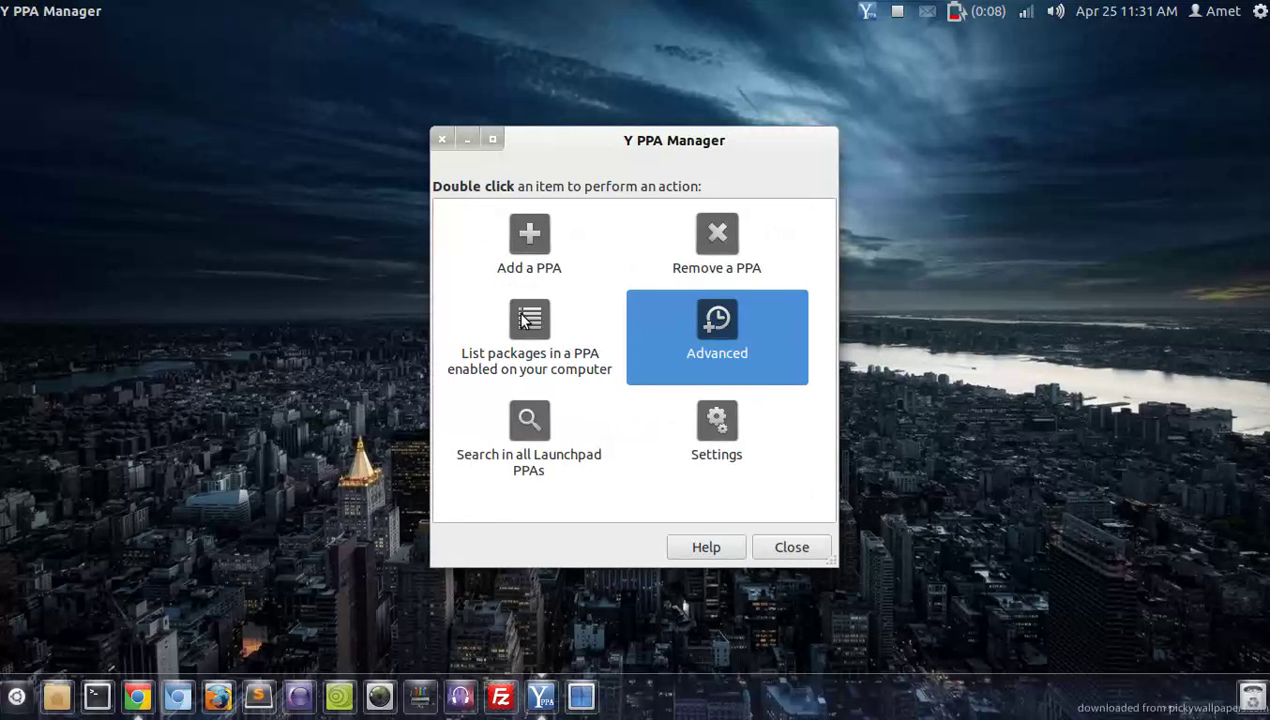
Step: Search all Launchpad PPAs for "Cairo dock" without deep search
{"action": "left_click", "coordinate": [530, 425]}
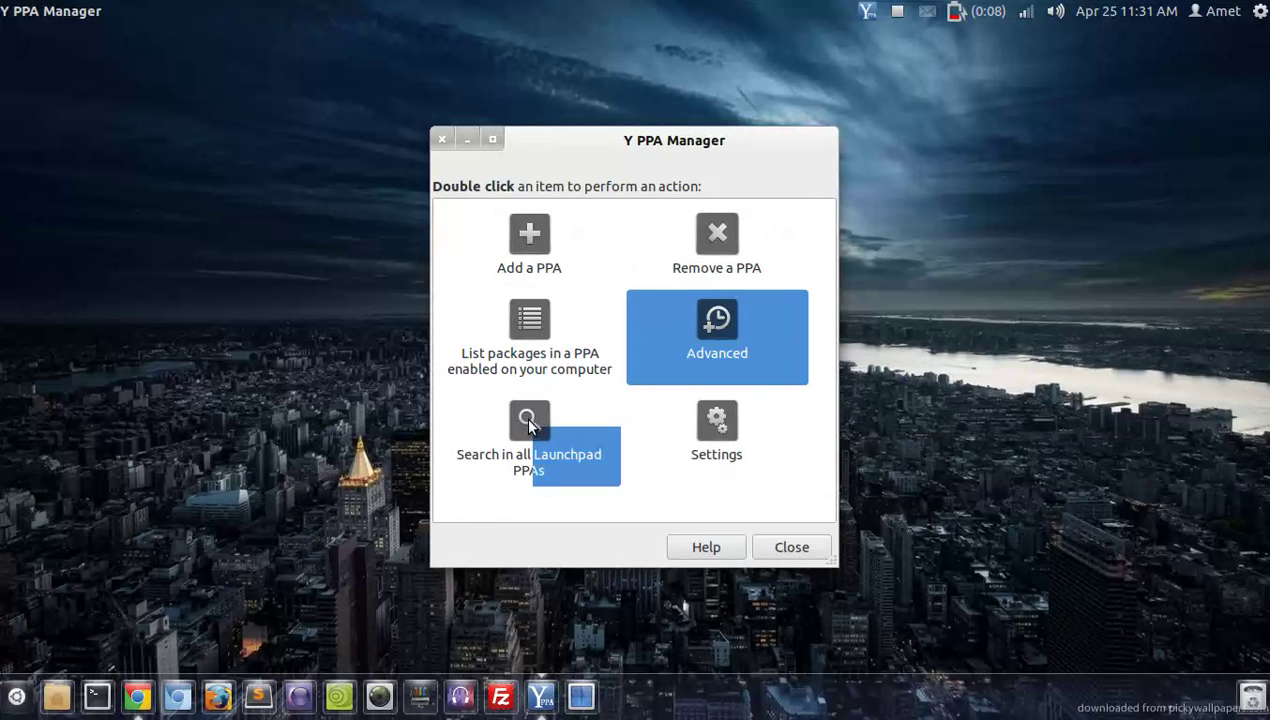
{"action": "double_click", "coordinate": [530, 425]}
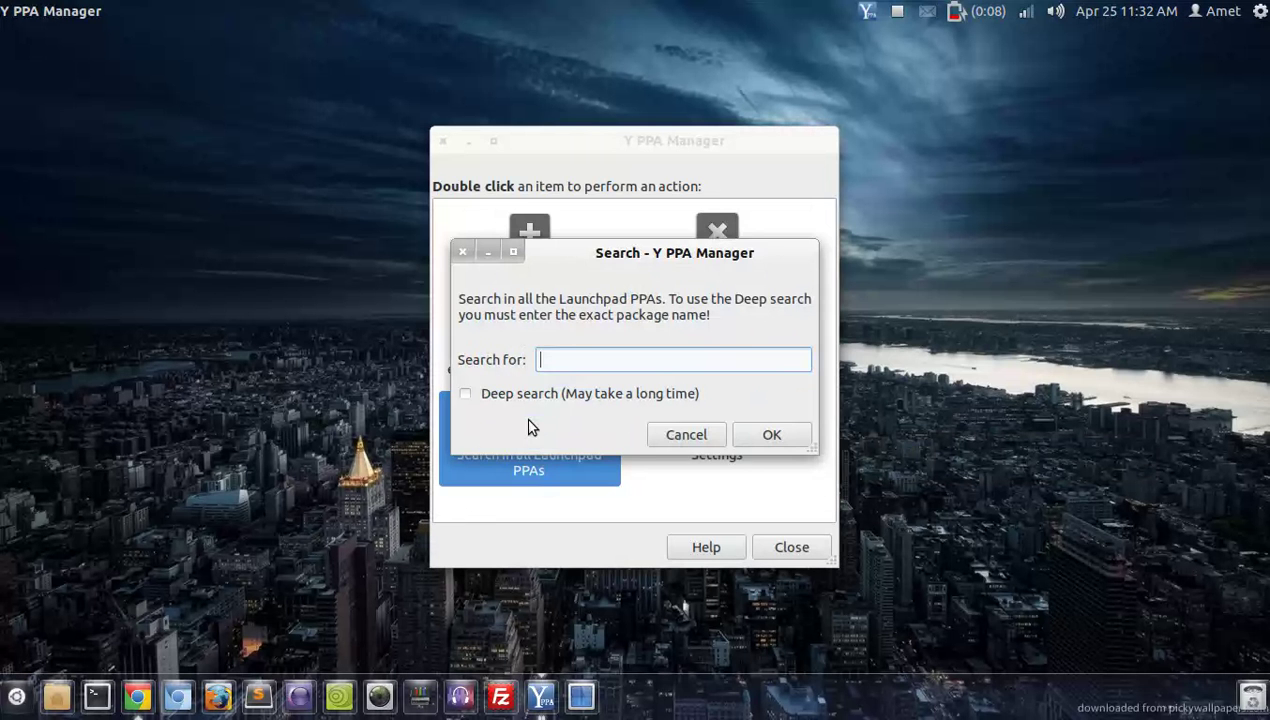
{"action": "left_click_drag", "start_coordinate": [575, 260], "coordinate": [550, 207]}
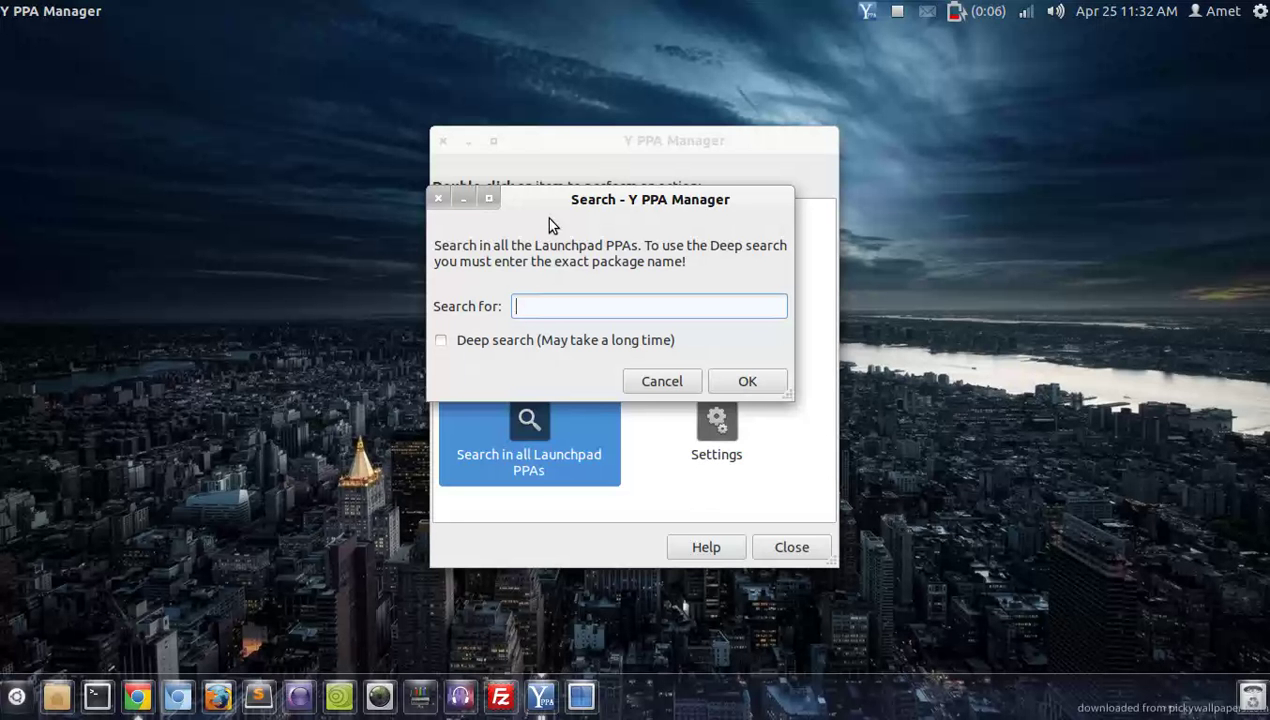
{"action": "type", "text": "Cairo dock"}
{"action": "left_click", "coordinate": [724, 368]}
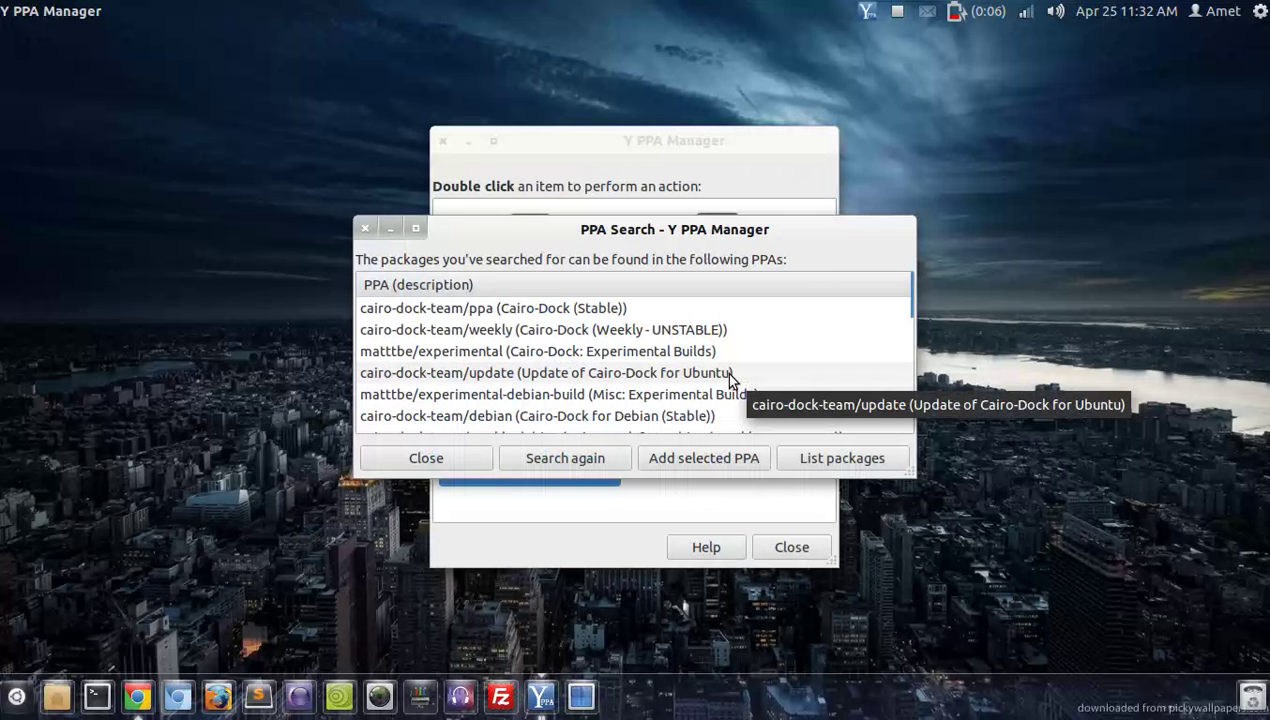
Step: Examine the search results, selecting the stable and the weekly Cairo-Dock PPAs in turn, and close the results without adding any
{"action": "left_click", "coordinate": [566, 310]}
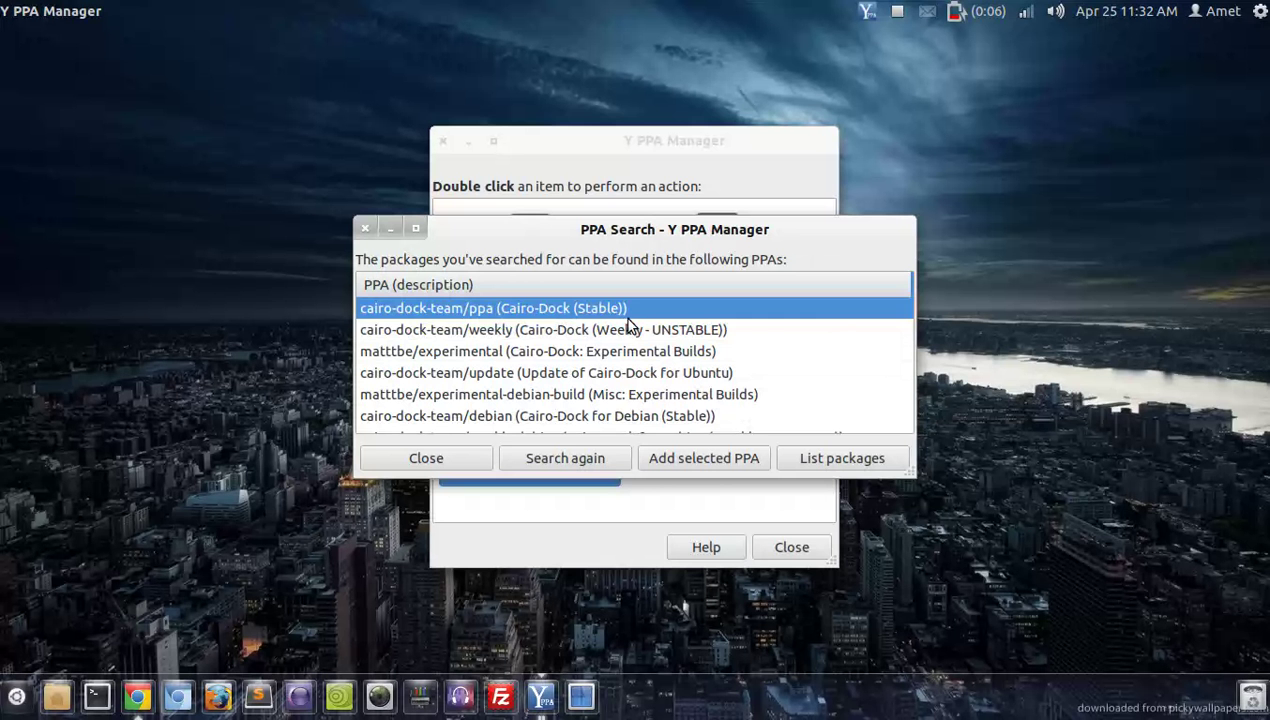
{"action": "left_click", "coordinate": [662, 340]}
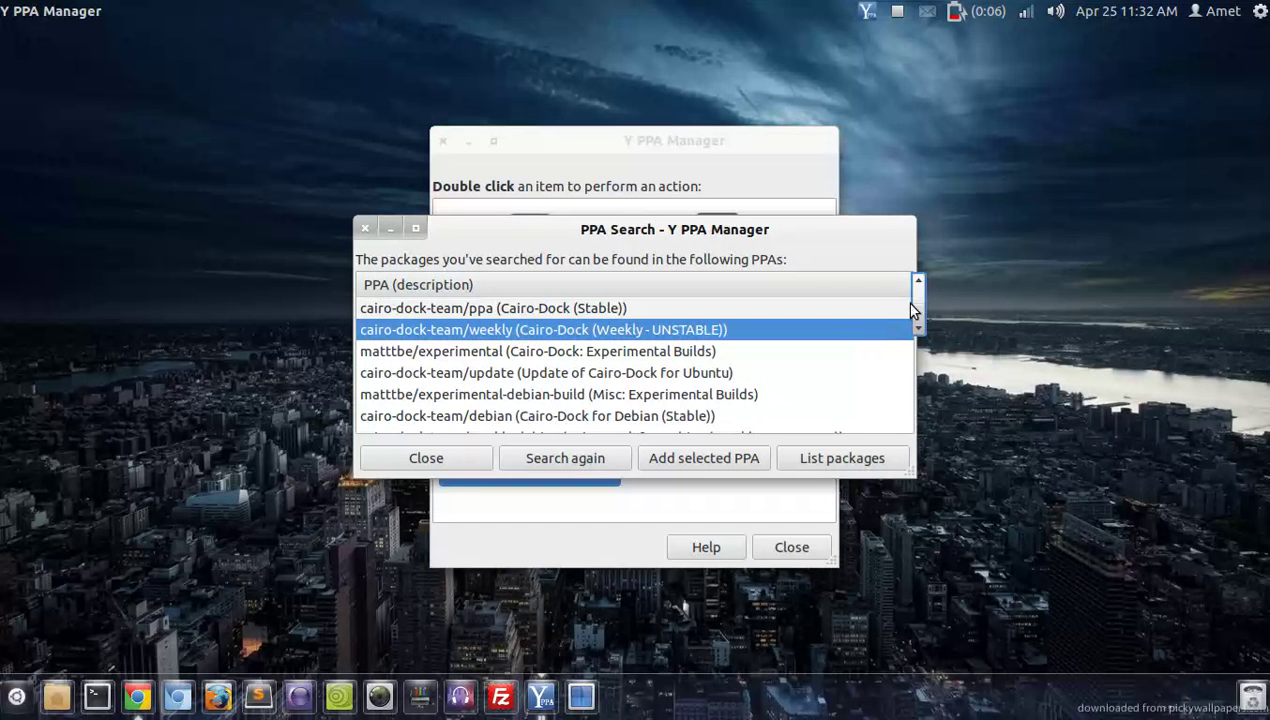
{"action": "left_click_drag", "start_coordinate": [910, 301], "coordinate": [887, 286]}
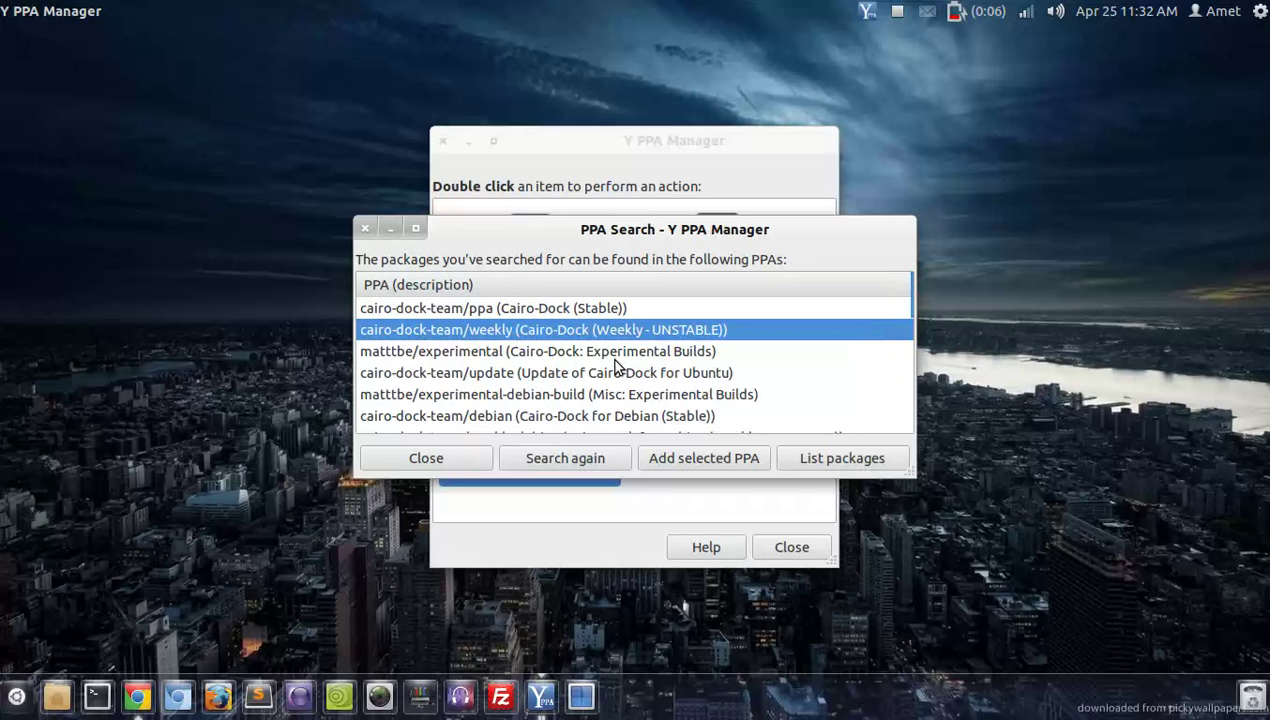
{"action": "left_click", "coordinate": [364, 229]}
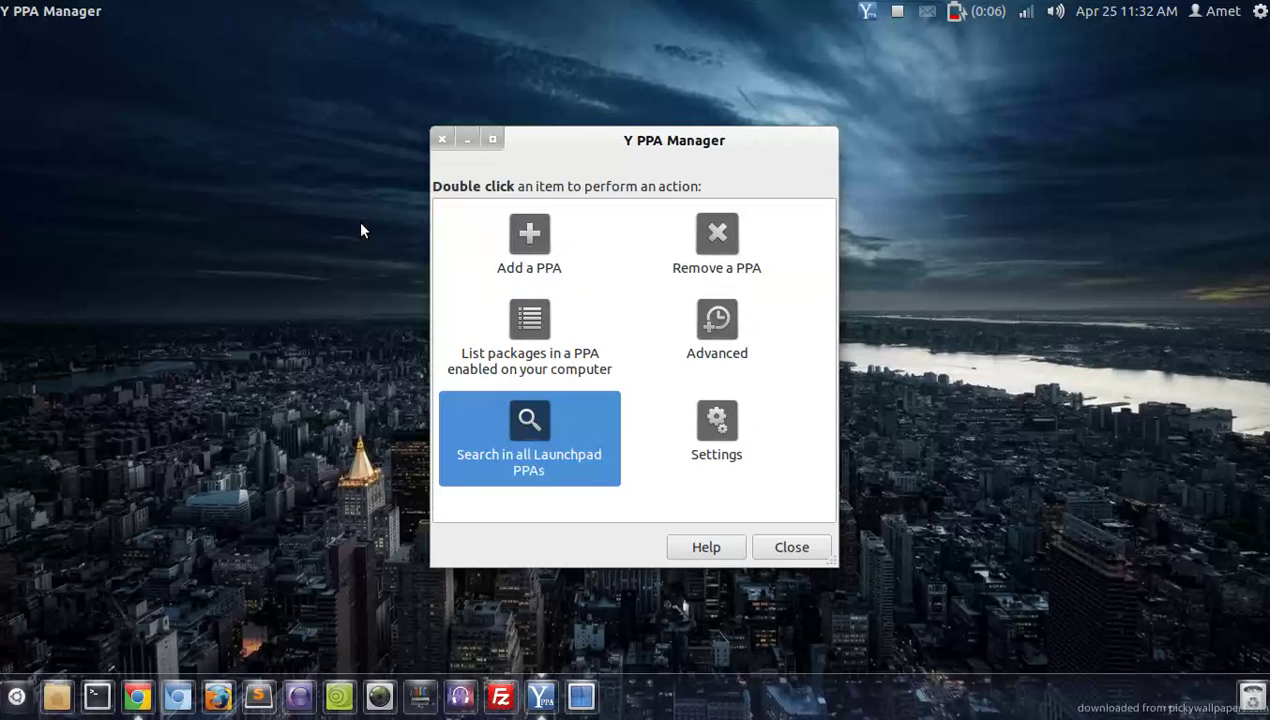
Step: Review the Y PPA Manager settings, including the PPA-Purge choices, and close them without changes
{"action": "double_click", "coordinate": [729, 426]}
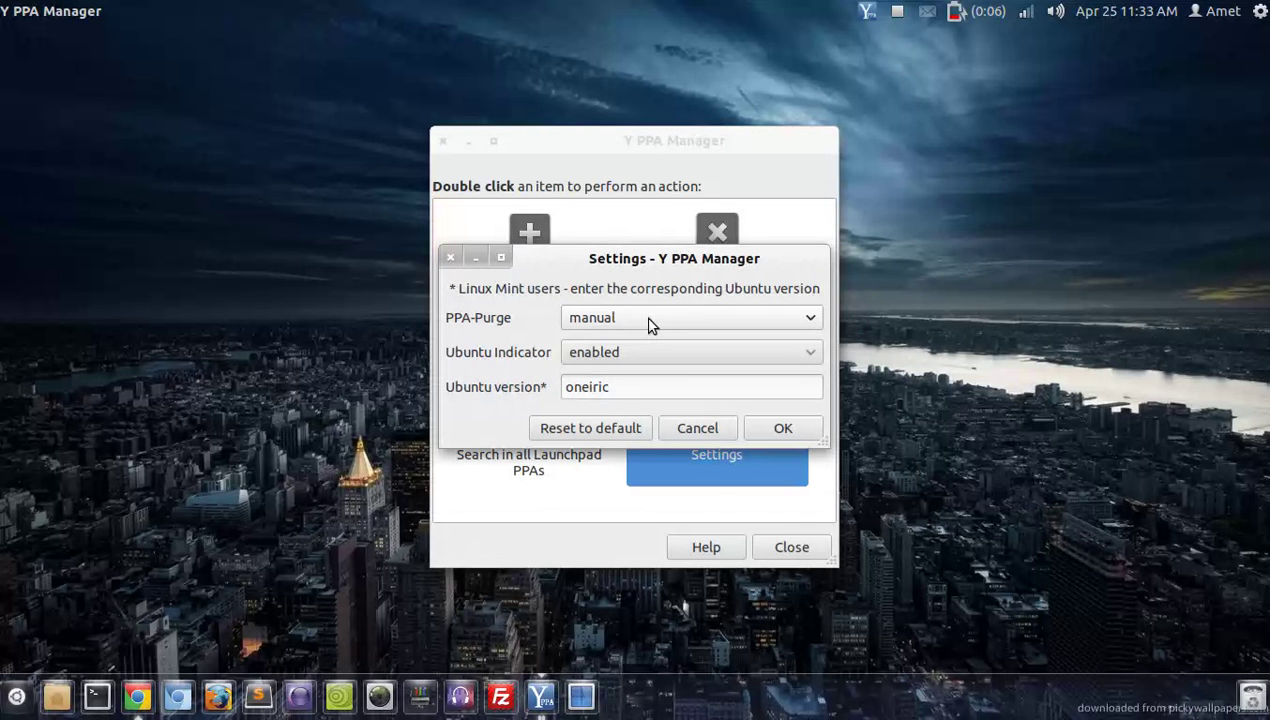
{"action": "left_click", "coordinate": [648, 325]}
{"action": "left_click", "coordinate": [648, 325]}
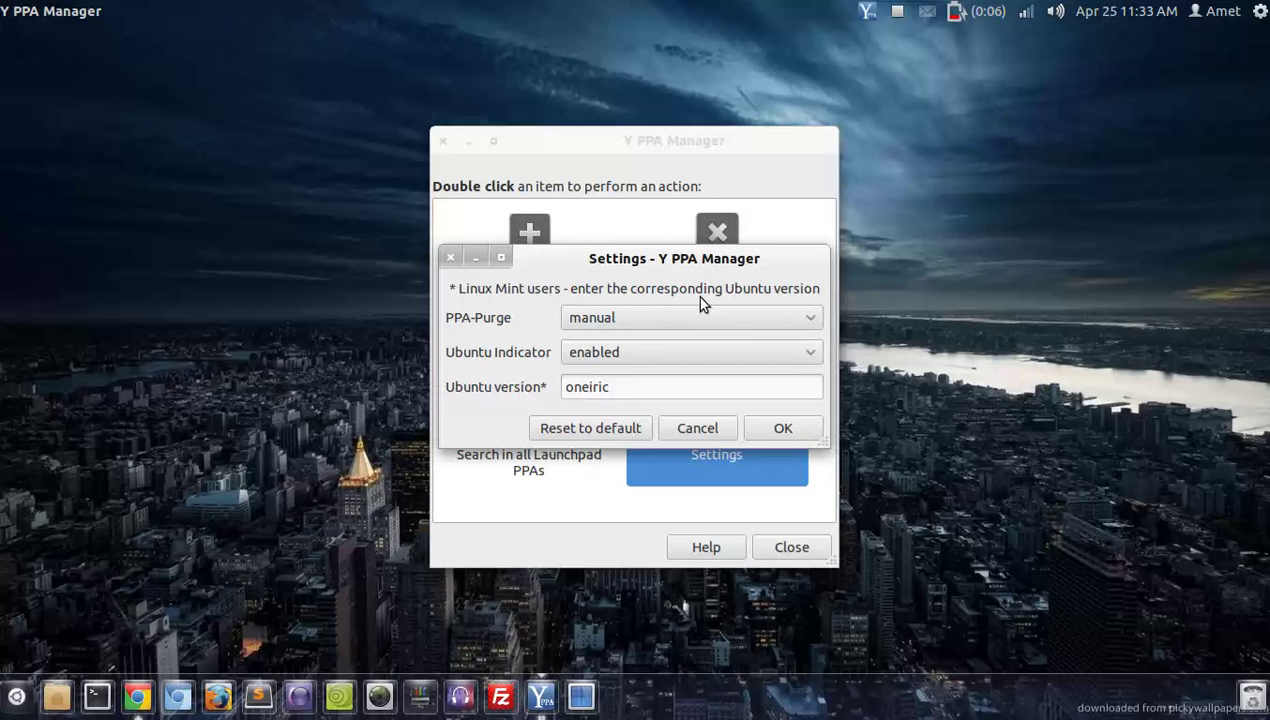
{"action": "left_click", "coordinate": [447, 262]}
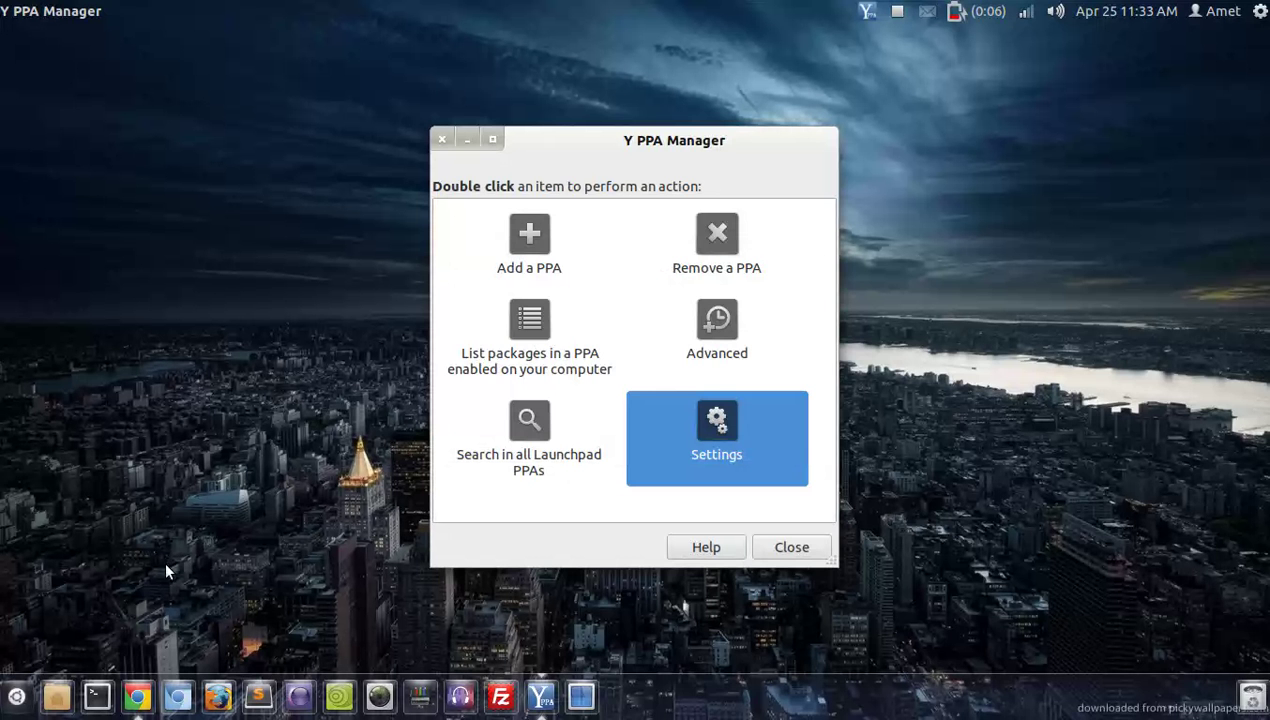
Step: Open a Terminal window and arrange it side by side with the Y PPA Manager window
{"action": "key", "text": "ctrl+alt+t"}
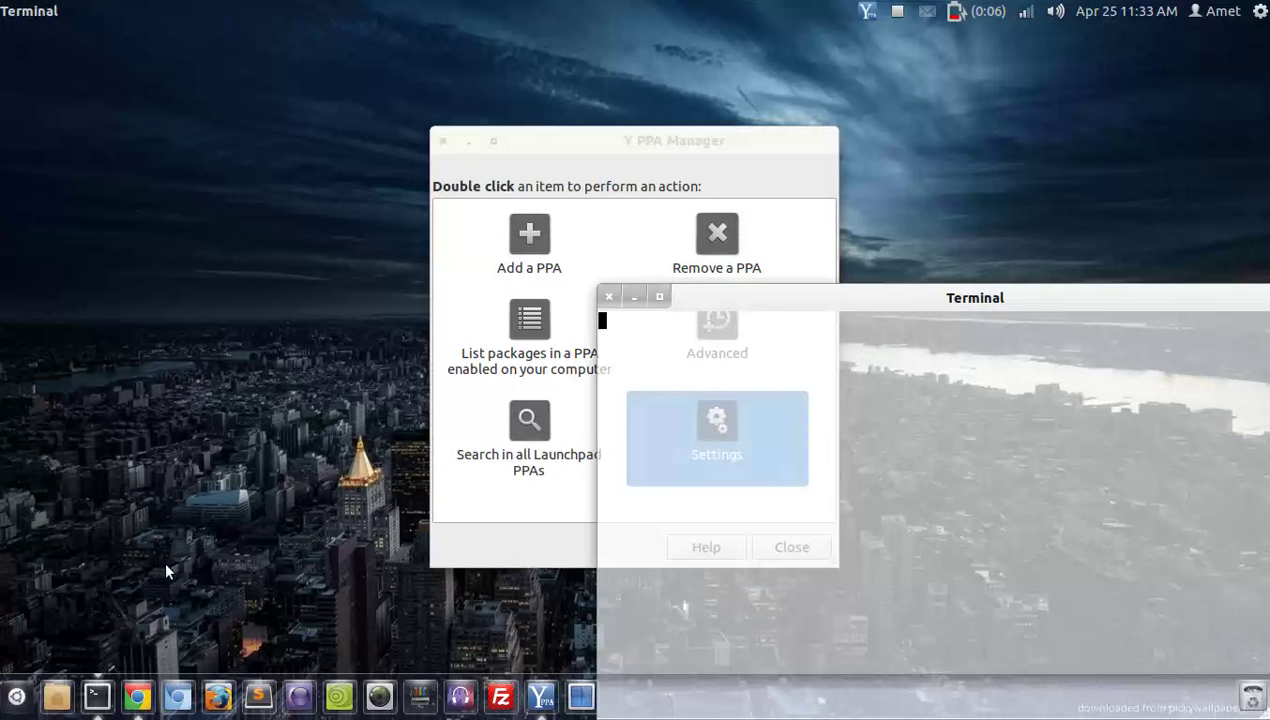
{"action": "left_click_drag", "start_coordinate": [702, 142], "coordinate": [346, 170]}
{"action": "left_click_drag", "start_coordinate": [785, 289], "coordinate": [715, 162]}
Step: Run sudo add-apt-repository ppa:webupd8team/y-ppa-manager with the sudo password and cancel it at the confirmation
{"action": "type", "text": "sudo aapt-get install y-ppa-manager"}
{"action": "key", "text": "Up"}
{"action": "key", "text": "Up"}
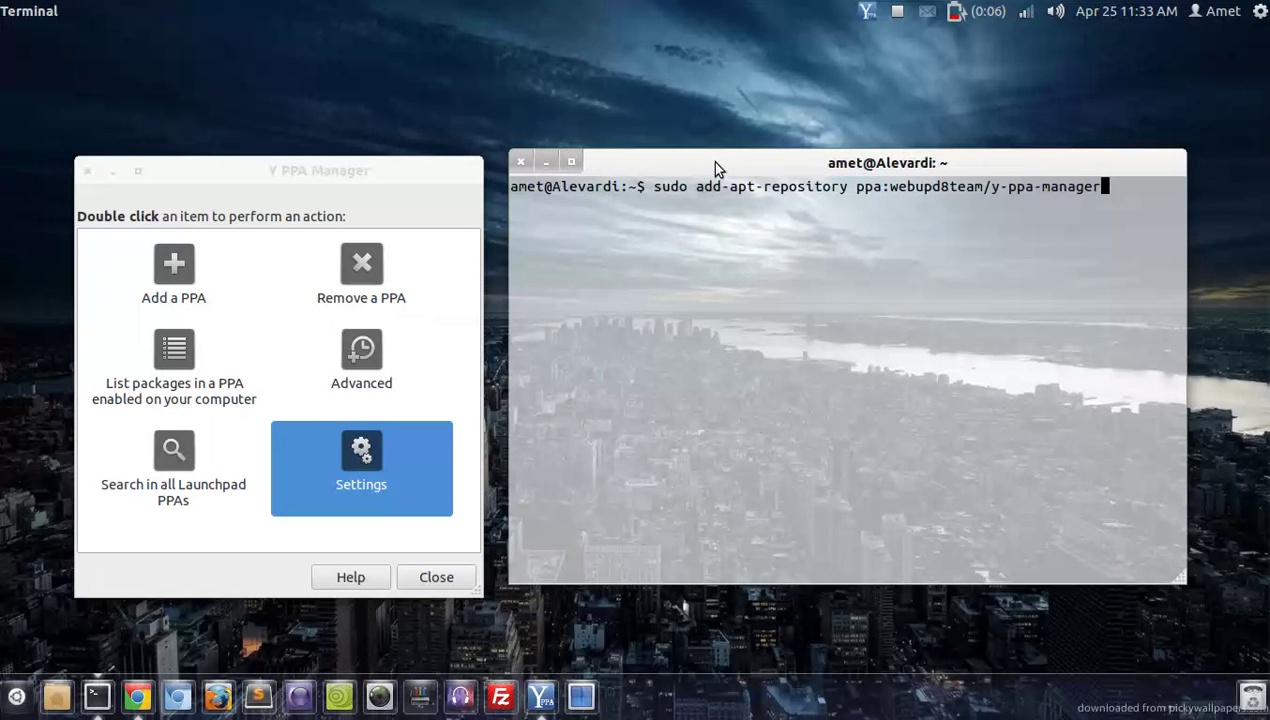
{"action": "key", "text": "Return"}
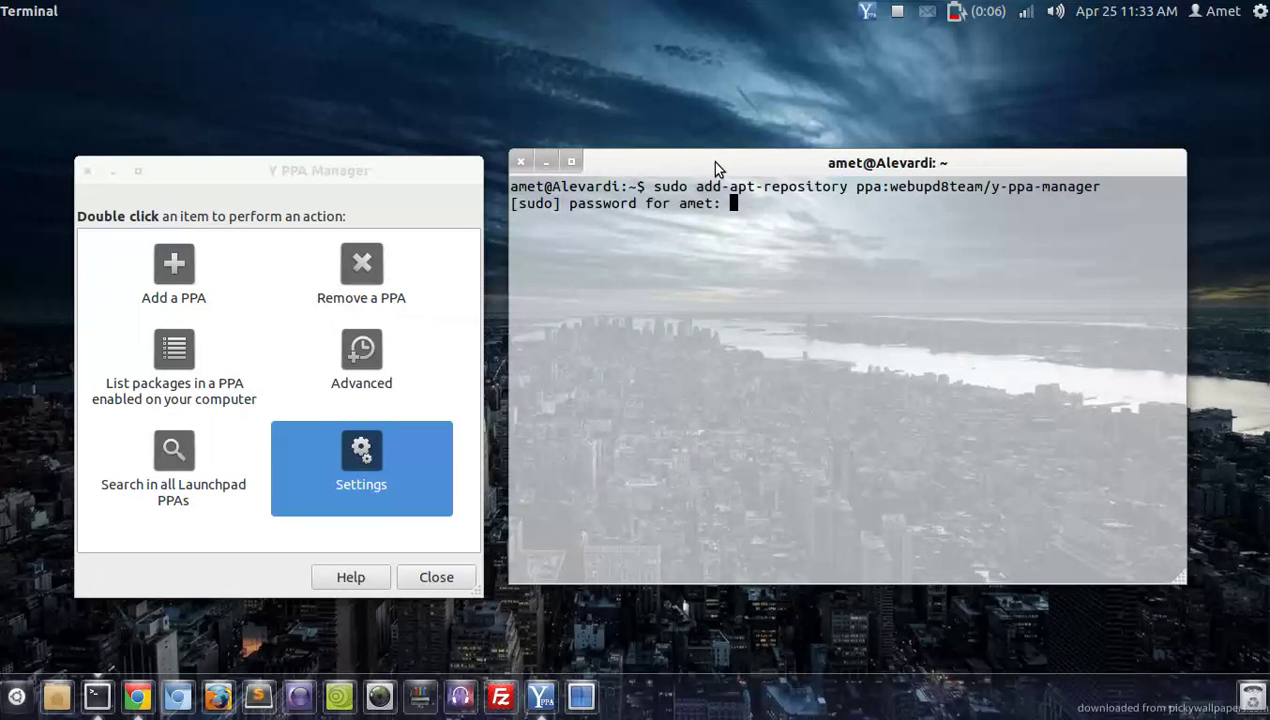
{"action": "key", "text": "Return"}
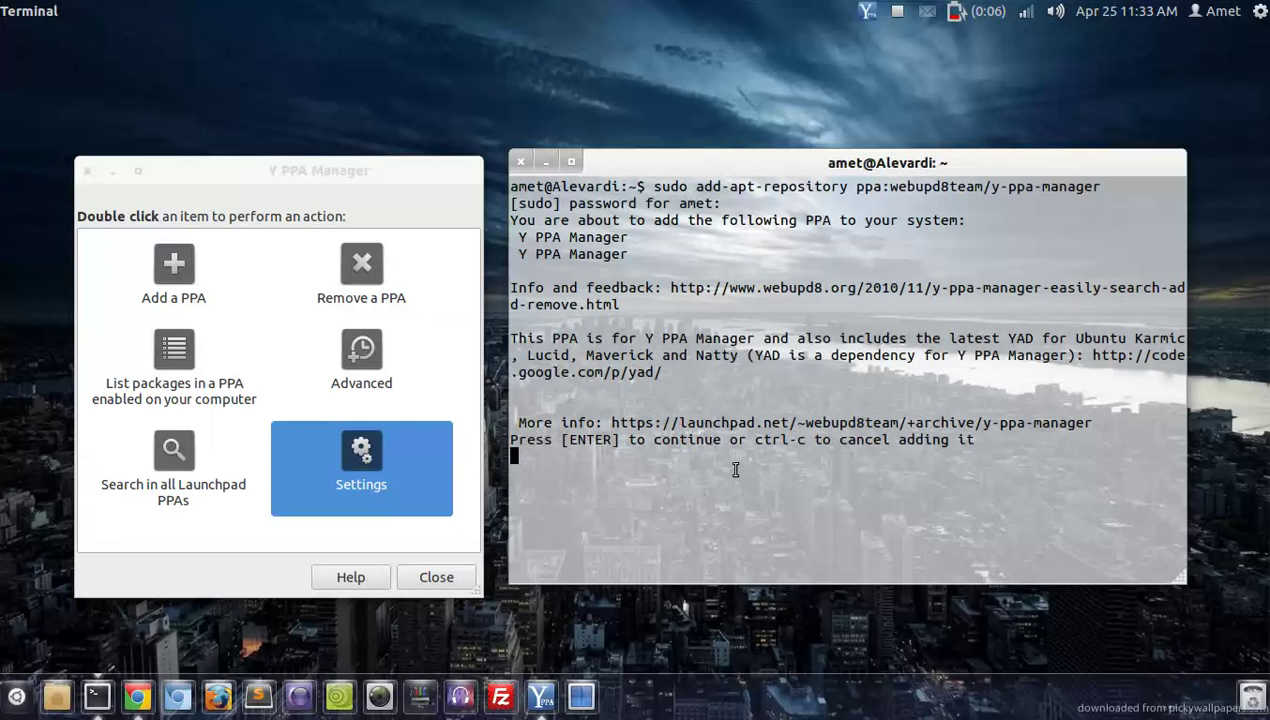
{"action": "key", "text": "ctrl+c"}
Step: Run sudo apt-get update from the command history and interrupt it while it is downloading
{"action": "key", "text": "Up"}
{"action": "key", "text": "Up"}
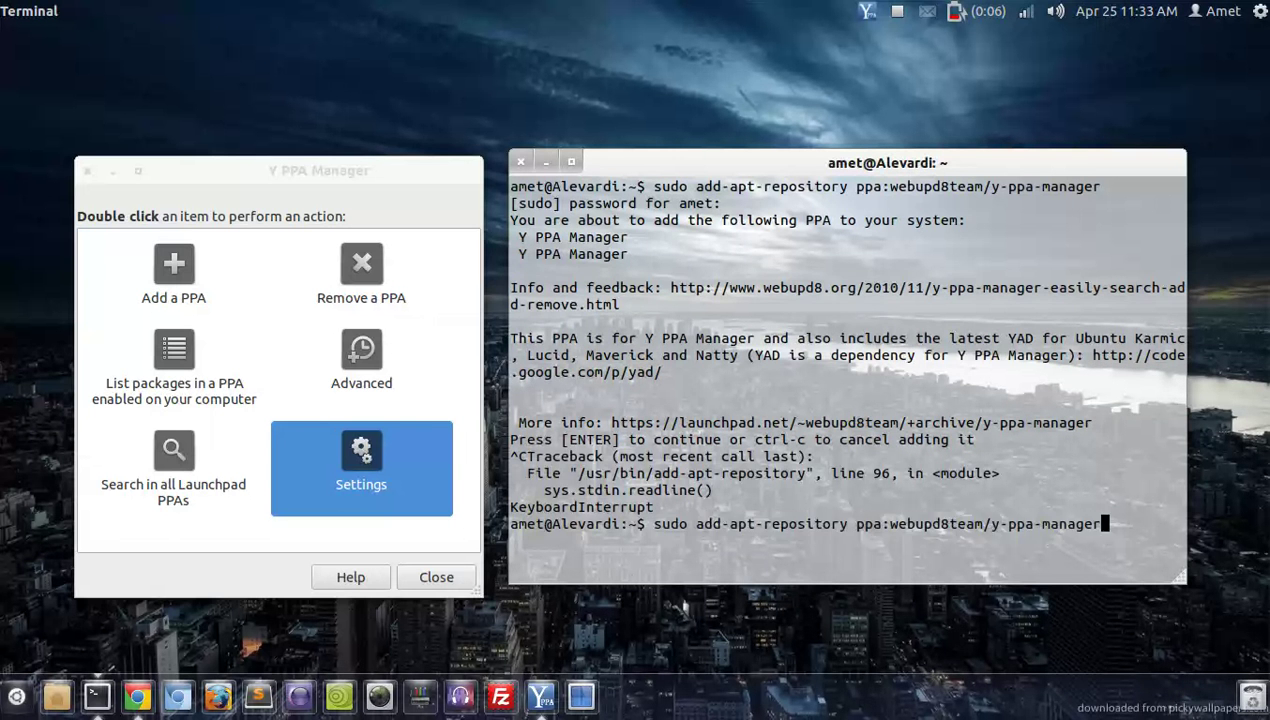
{"action": "key", "text": "Up"}
{"action": "key", "text": "Up"}
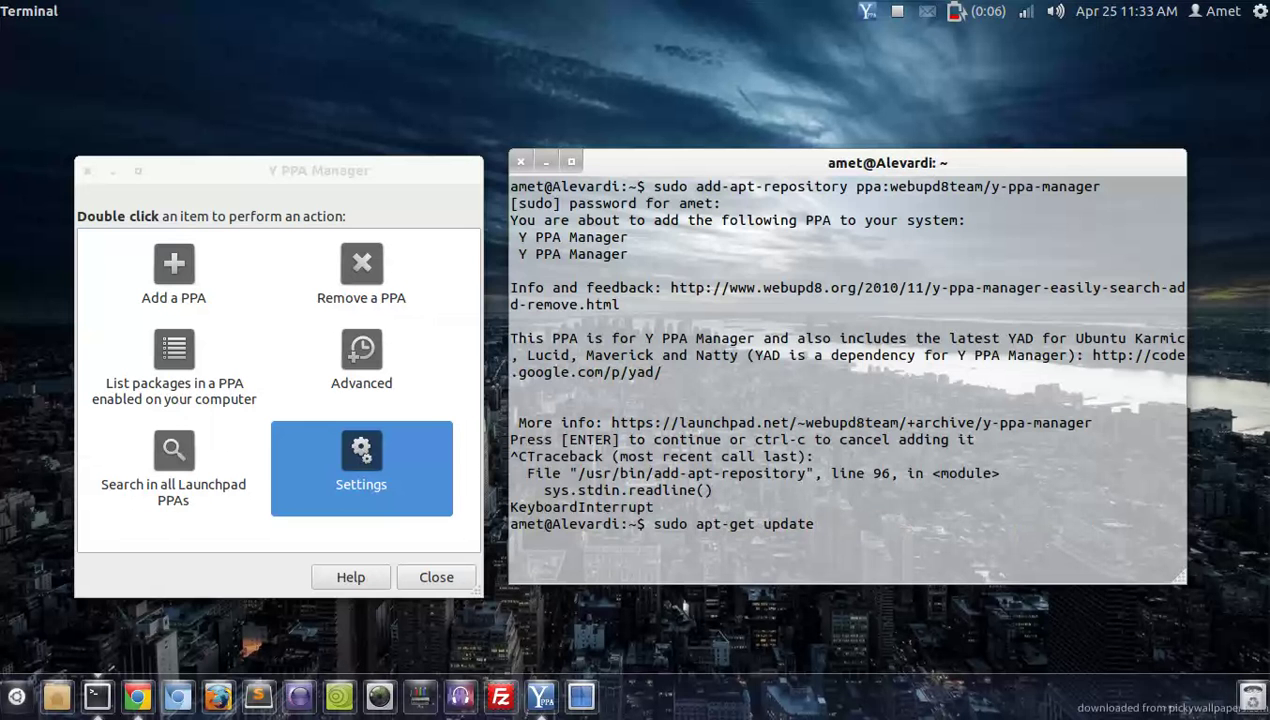
{"action": "key", "text": "Return"}
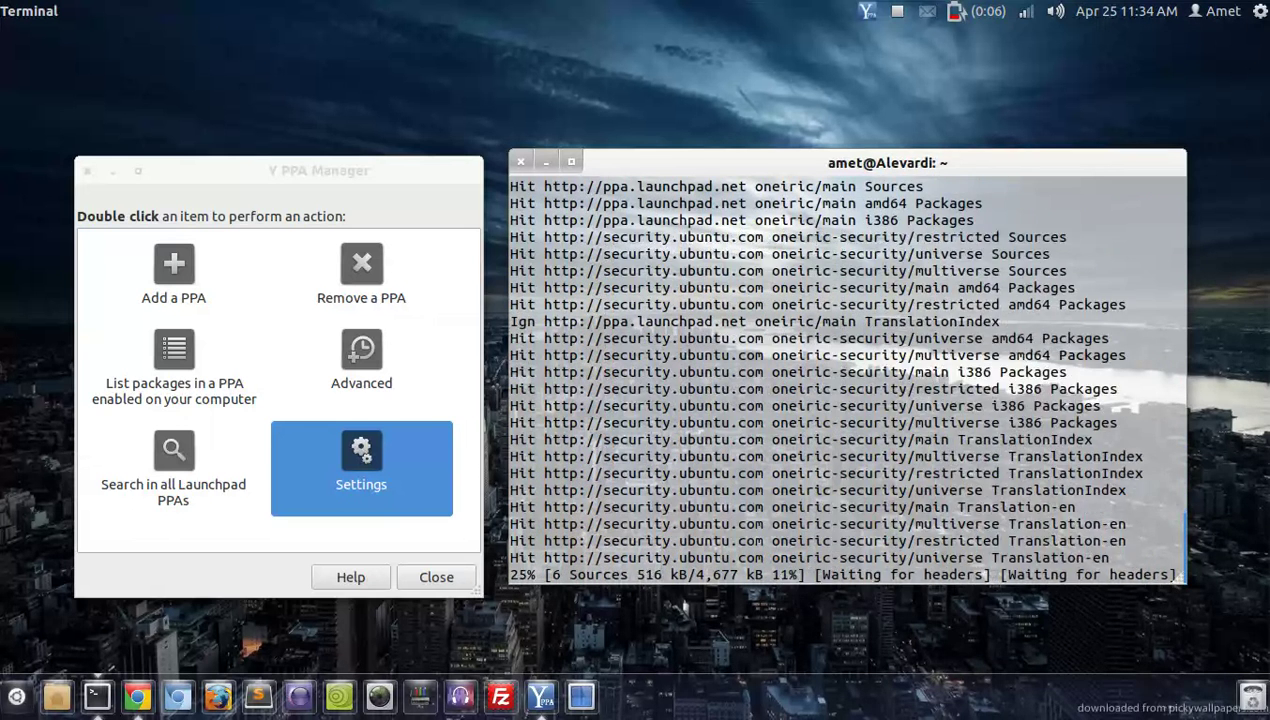
{"action": "key", "text": "ctrl+c"}
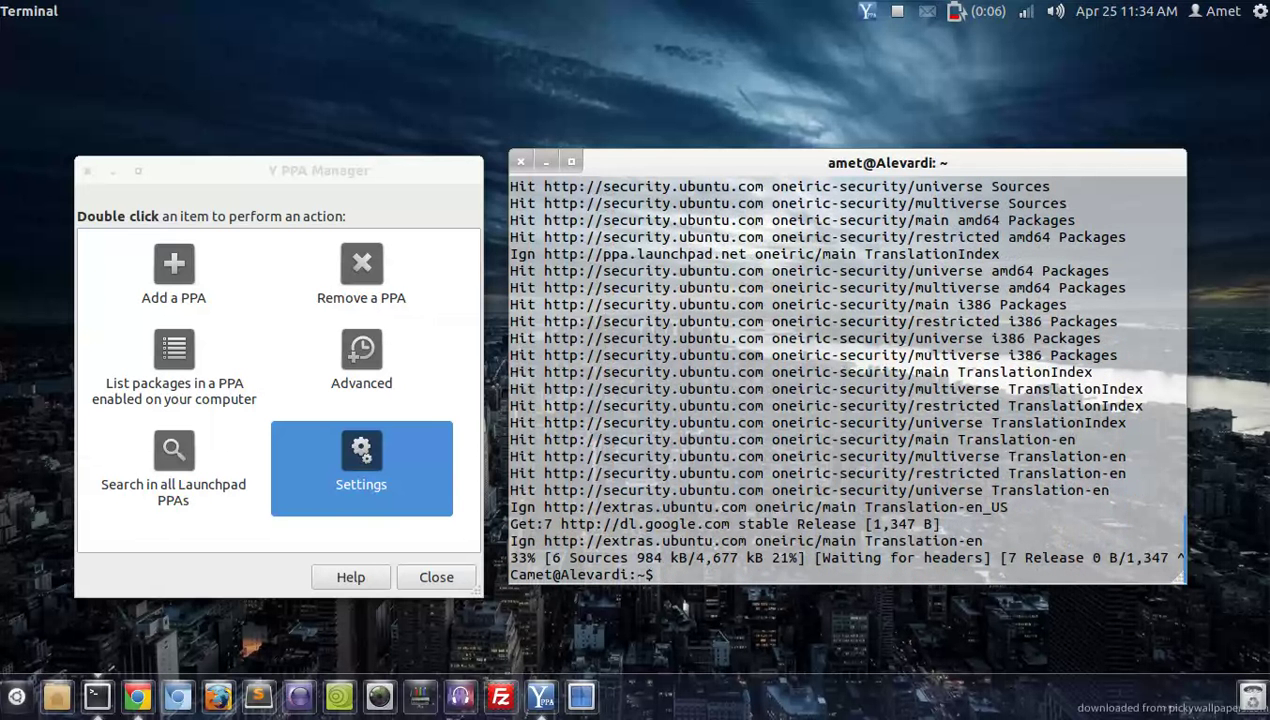
Step: Try to run sudo apt-get install y-ppa-manager by recalling the earlier install command and correcting its apt-get part
{"action": "key", "text": "Up"}
{"action": "key", "text": "Up"}
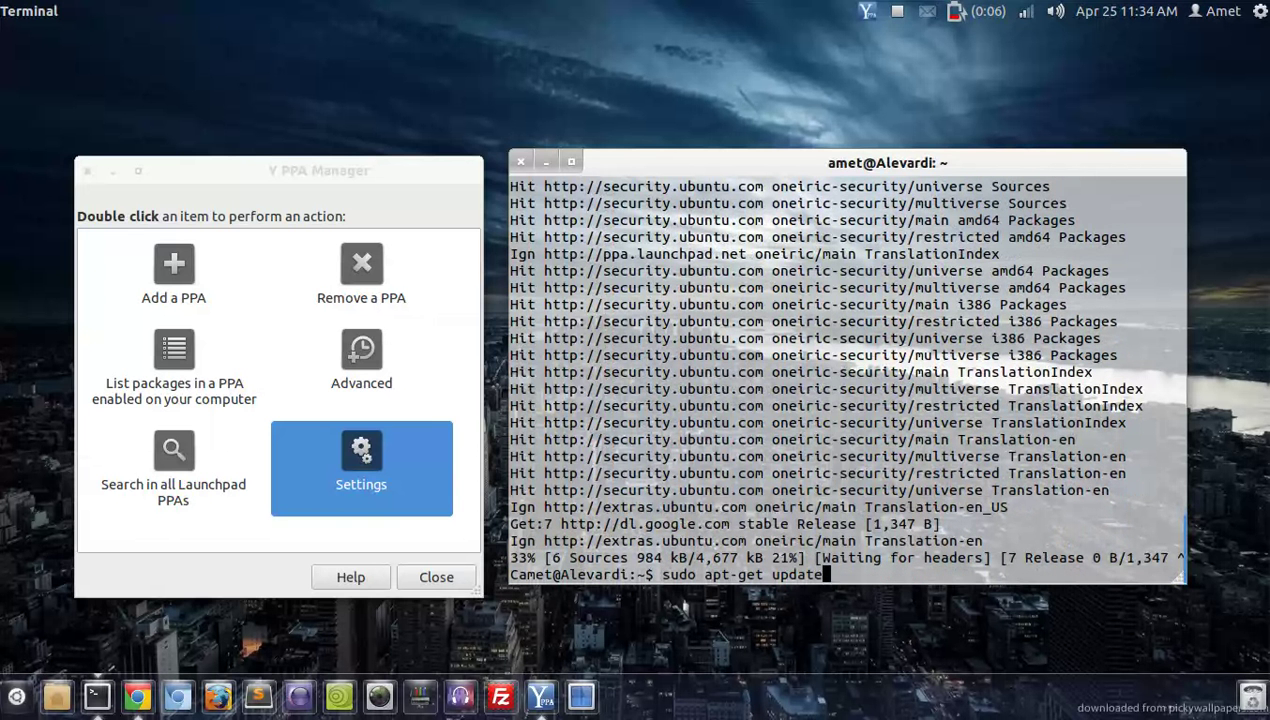
{"action": "key", "text": "Up"}
{"action": "key", "text": "Left"}
{"action": "key", "text": "Left"}
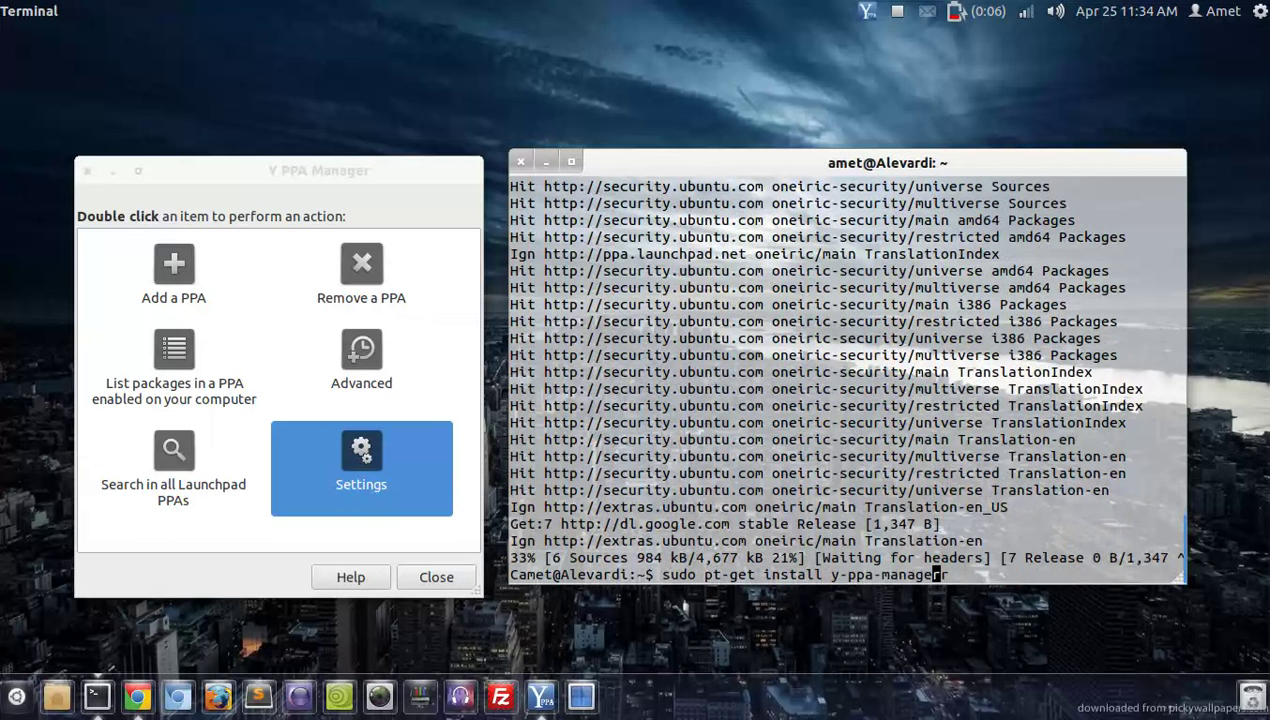
{"action": "key", "text": "Right"}
{"action": "key", "text": "Right"}
{"action": "key", "text": "BackSpace"}
{"action": "key", "text": "Left"}
{"action": "key", "text": "Left"}
{"action": "key", "text": "Left"}
{"action": "key", "text": "Left"}
{"action": "key", "text": "Left"}
{"action": "key", "text": "Left"}
{"action": "key", "text": "Left"}
{"action": "key", "text": "Left"}
{"action": "key", "text": "Left"}
{"action": "key", "text": "Left"}
{"action": "key", "text": "Left"}
{"action": "key", "text": "Left"}
{"action": "key", "text": "Left"}
{"action": "key", "text": "Left"}
{"action": "key", "text": "Left"}
{"action": "key", "text": "Left"}
{"action": "key", "text": "Left"}
{"action": "key", "text": "Left"}
{"action": "key", "text": "Left"}
{"action": "key", "text": "Left"}
{"action": "type", "text": "a"}
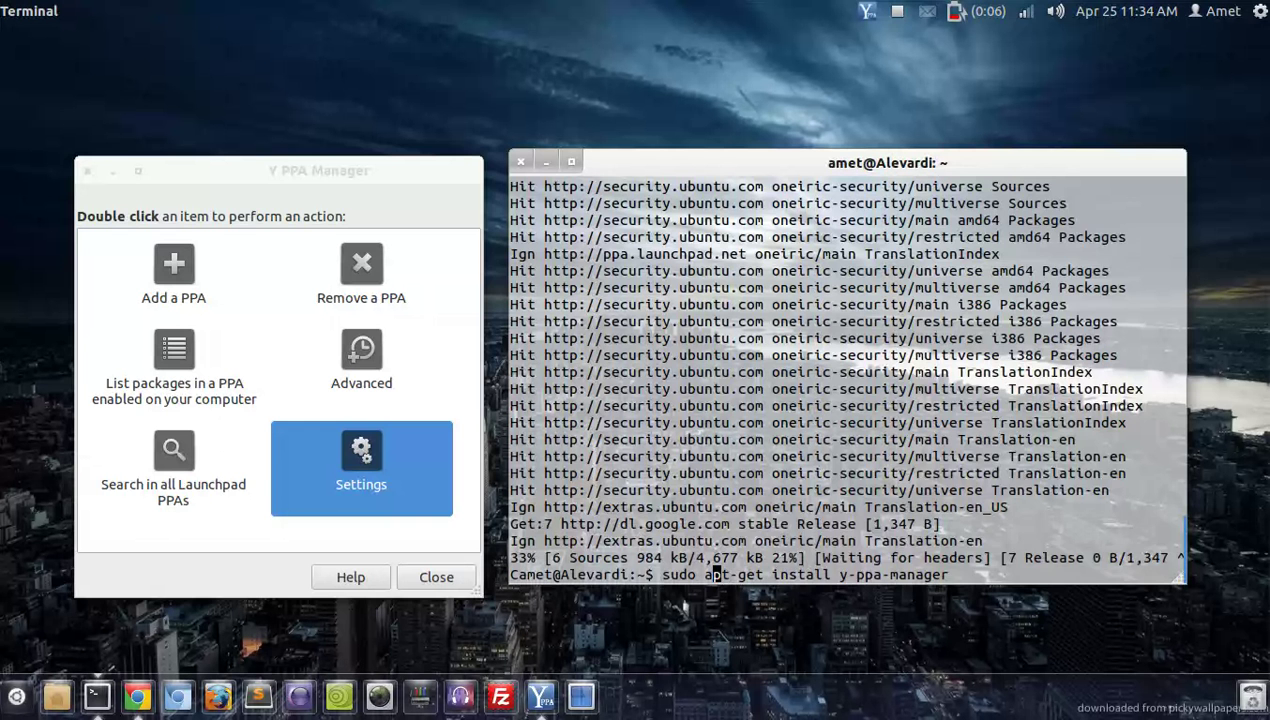
{"action": "key", "text": "Return"}
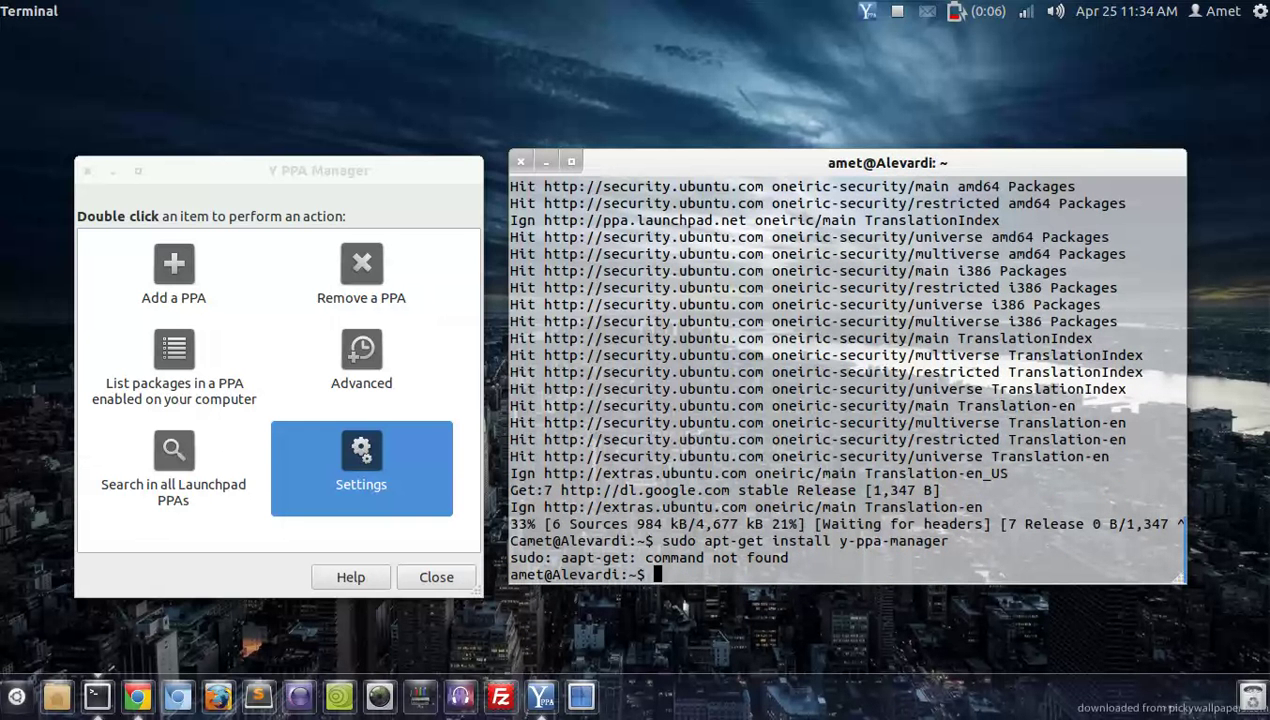
Step: Run sudo apt-get install y-ppa-manager in the terminal from the command history
{"action": "key", "text": "Up"}
{"action": "key", "text": "Up"}
{"action": "key", "text": "Up"}
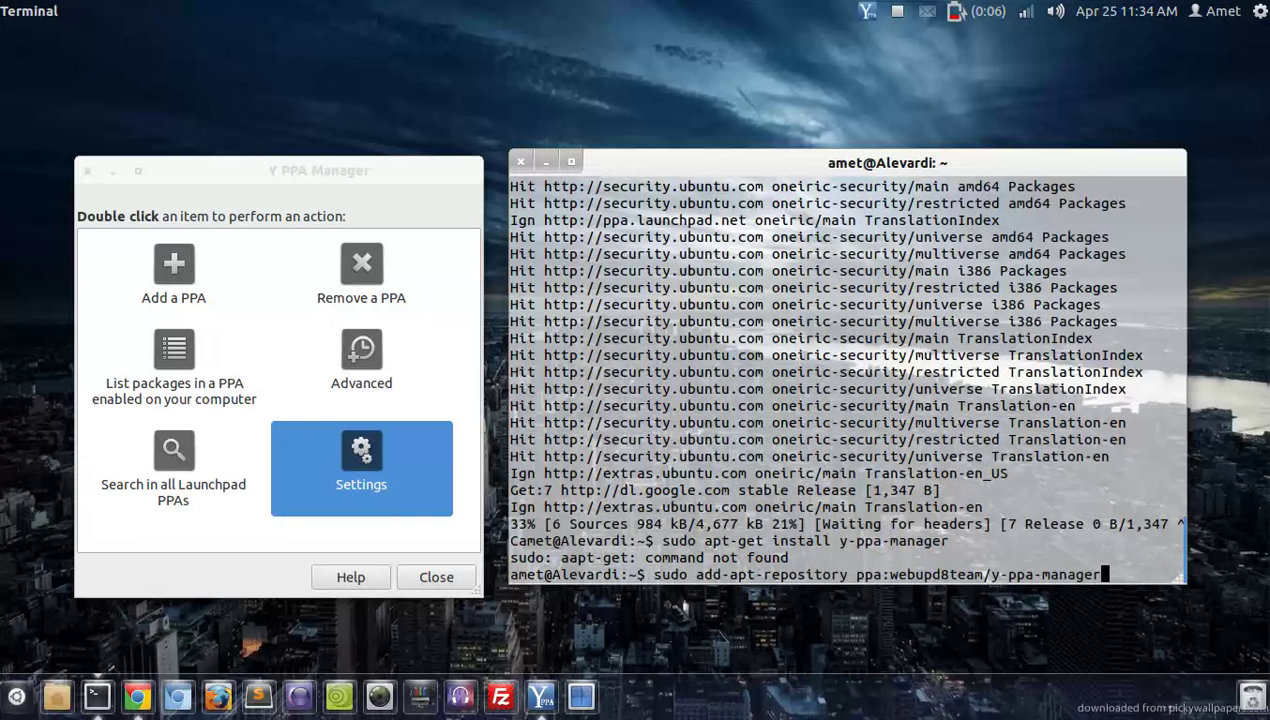
{"action": "key", "text": "Down"}
{"action": "key", "text": "Down"}
{"action": "key", "text": "Up"}
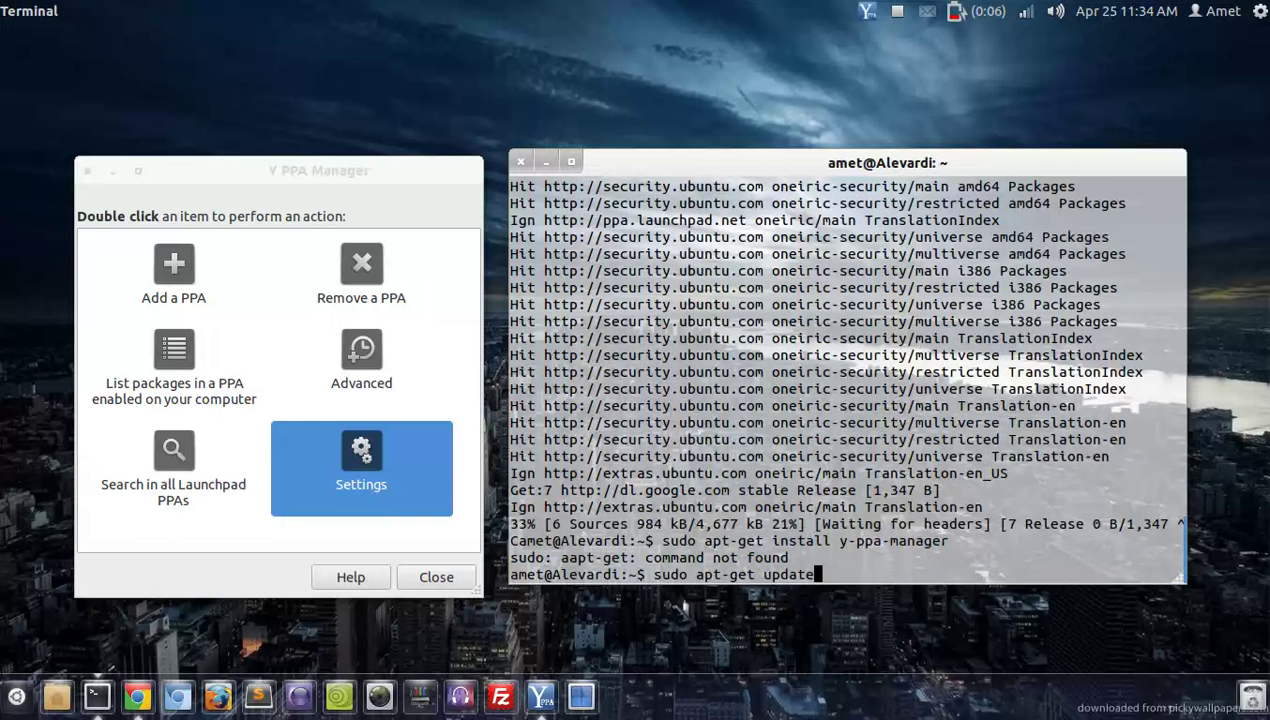
{"action": "key", "text": "Up"}
{"action": "key", "text": "Up"}
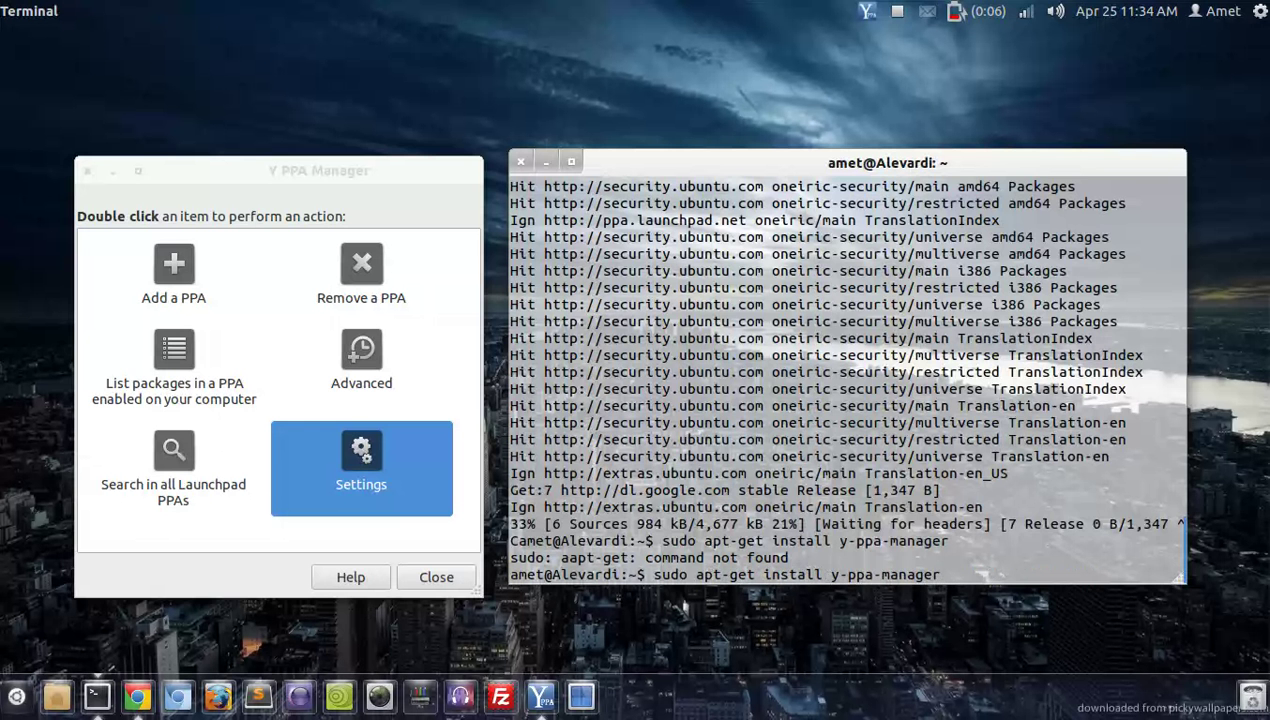
{"action": "key", "text": "Return"}
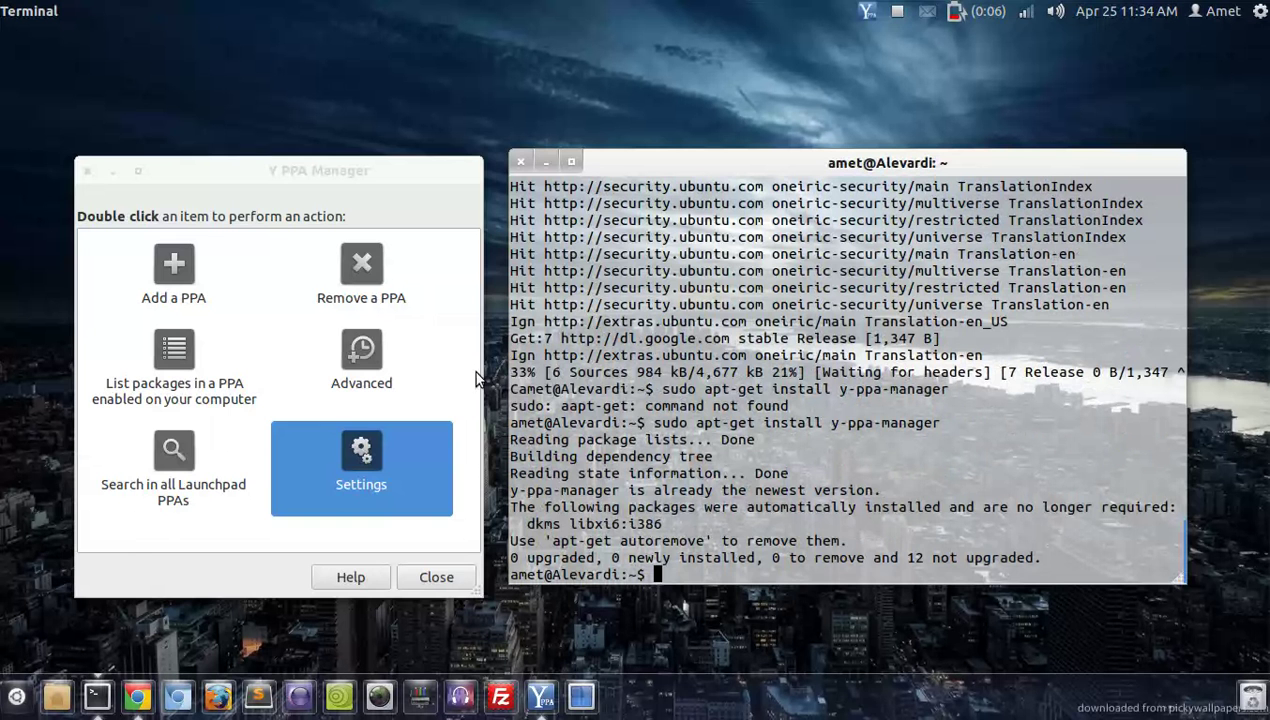
Step: Close the Y PPA Manager window and relaunch the program through a Dash search for y
{"action": "left_click", "coordinate": [83, 170]}
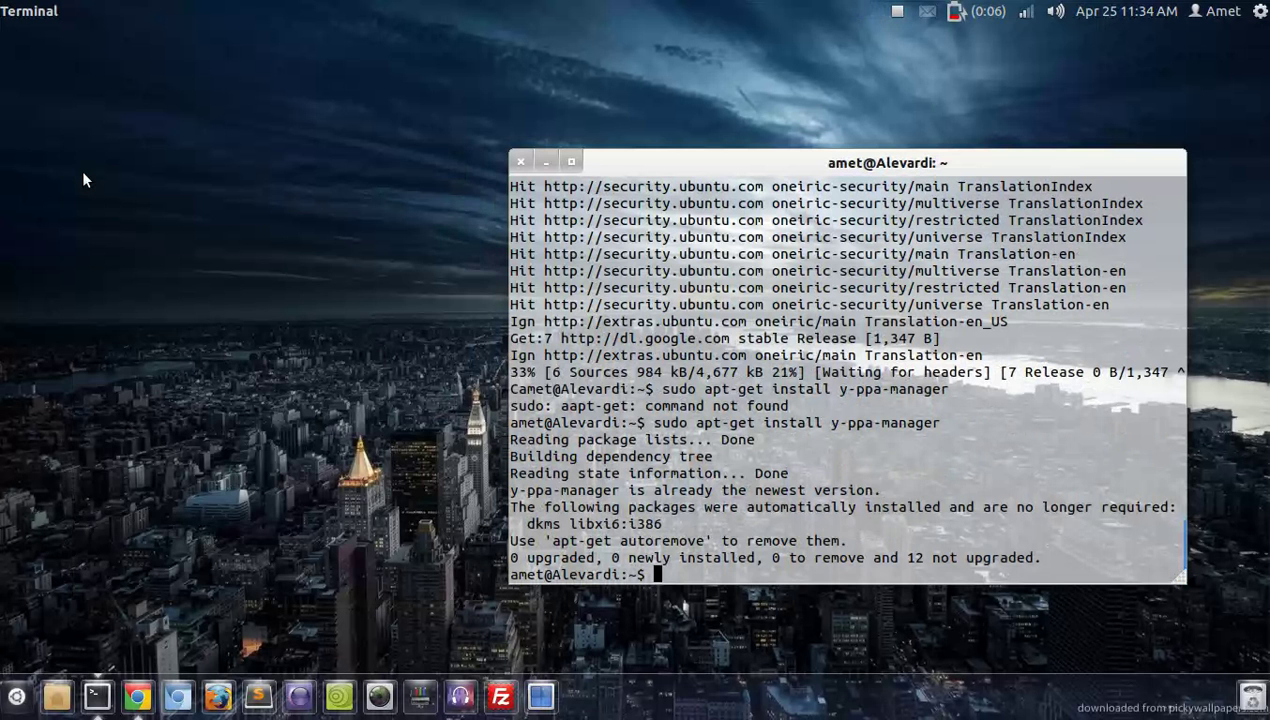
{"action": "key", "text": "super"}
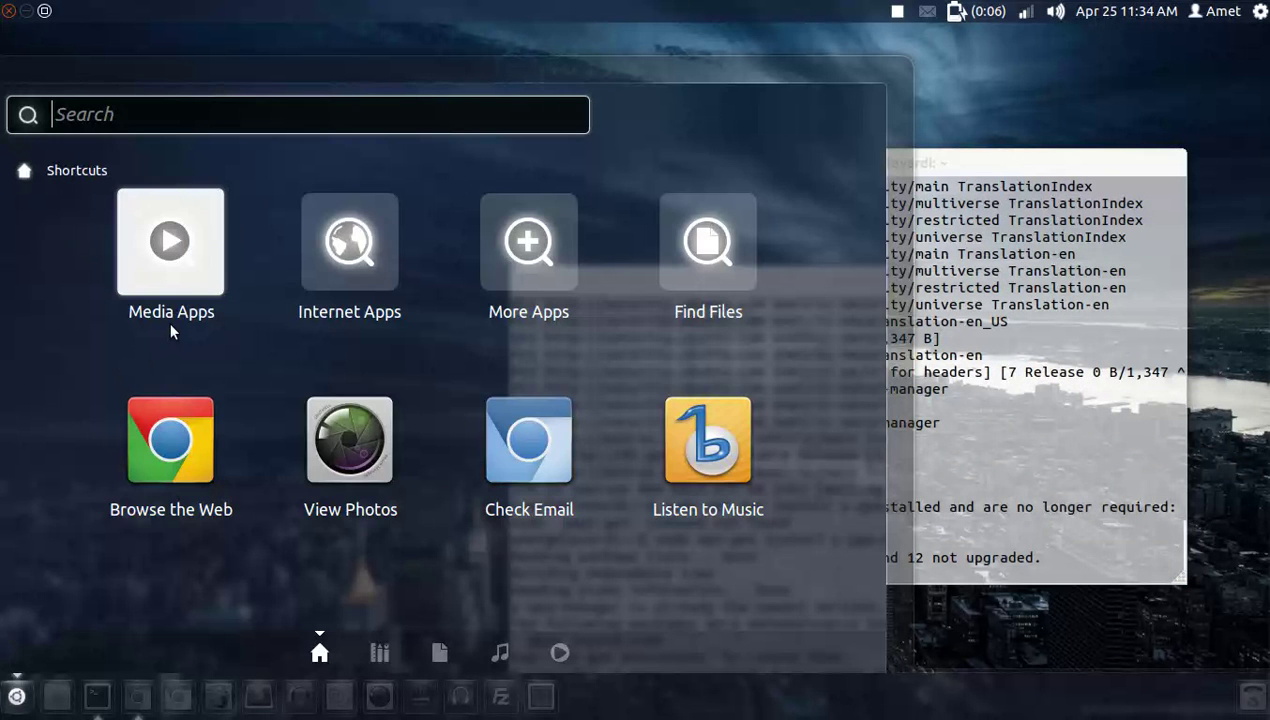
{"action": "type", "text": "y"}
{"action": "left_click", "coordinate": [104, 240]}
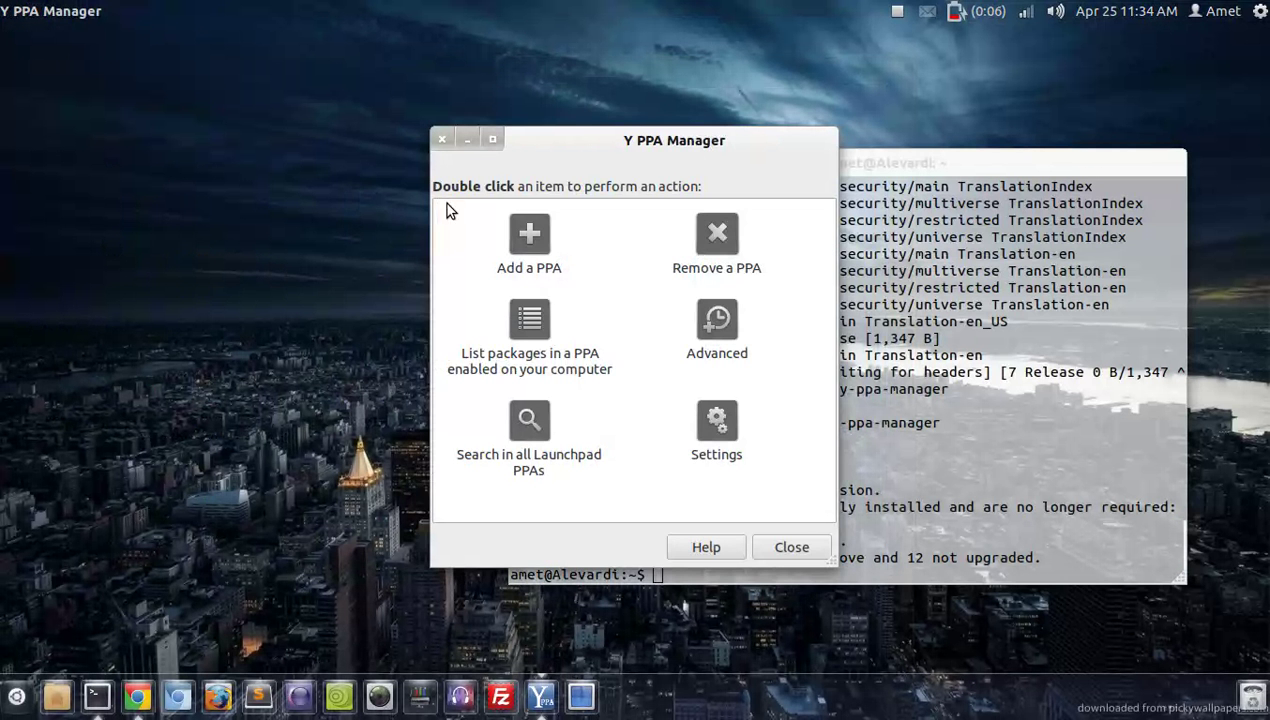
Step: Minimize the Terminal window and reposition the Y PPA Manager window near the middle of the desktop
{"action": "left_click_drag", "start_coordinate": [534, 152], "coordinate": [410, 125]}
{"action": "left_click", "coordinate": [876, 164]}
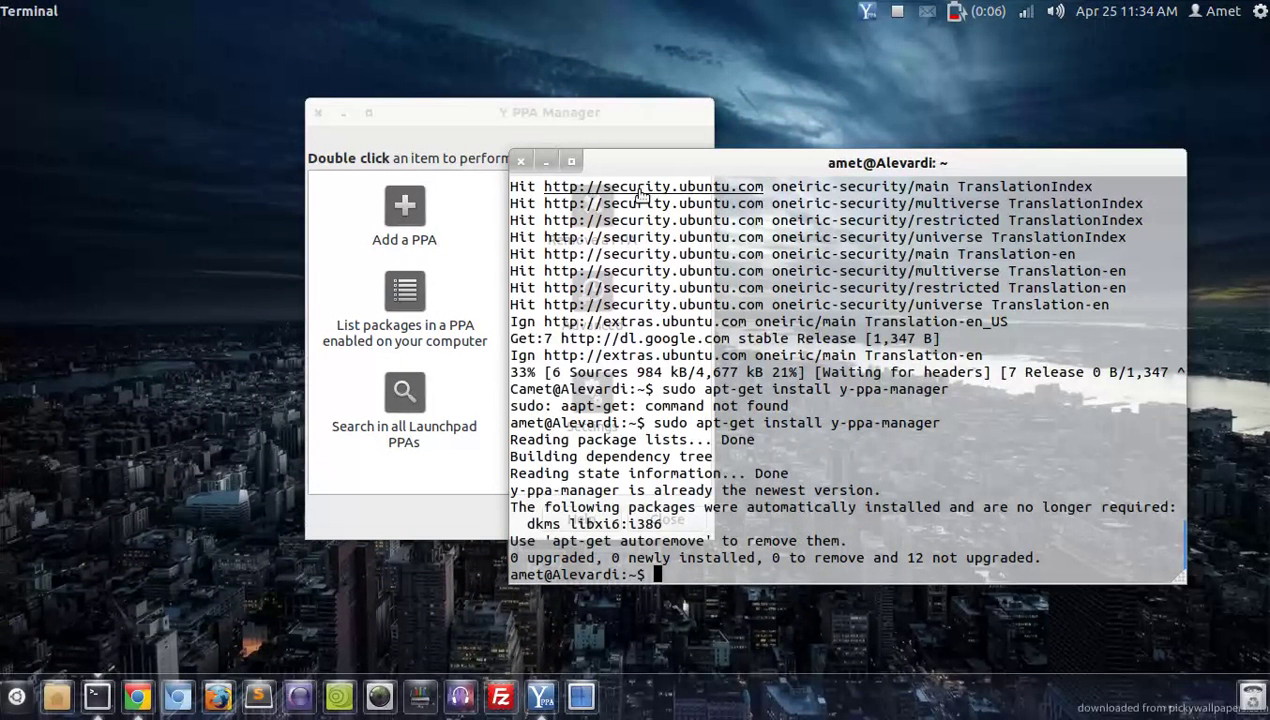
{"action": "left_click", "coordinate": [549, 166]}
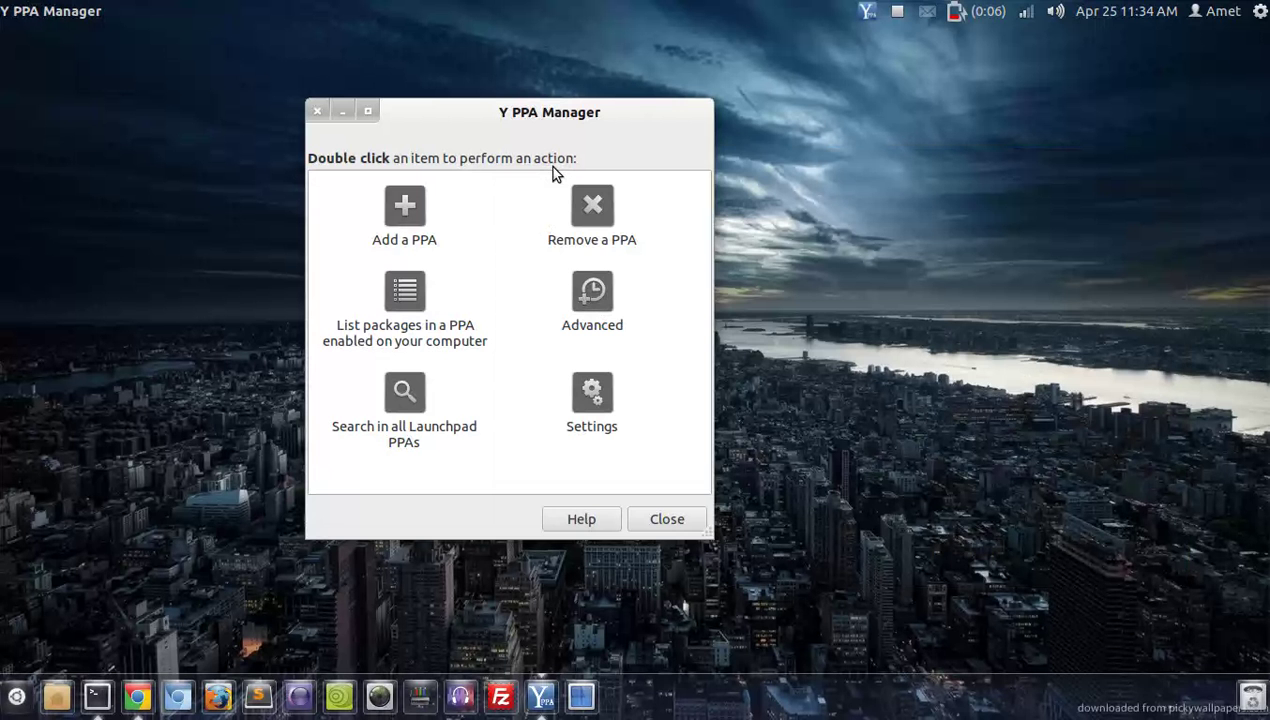
{"action": "left_click_drag", "start_coordinate": [537, 128], "coordinate": [611, 126]}
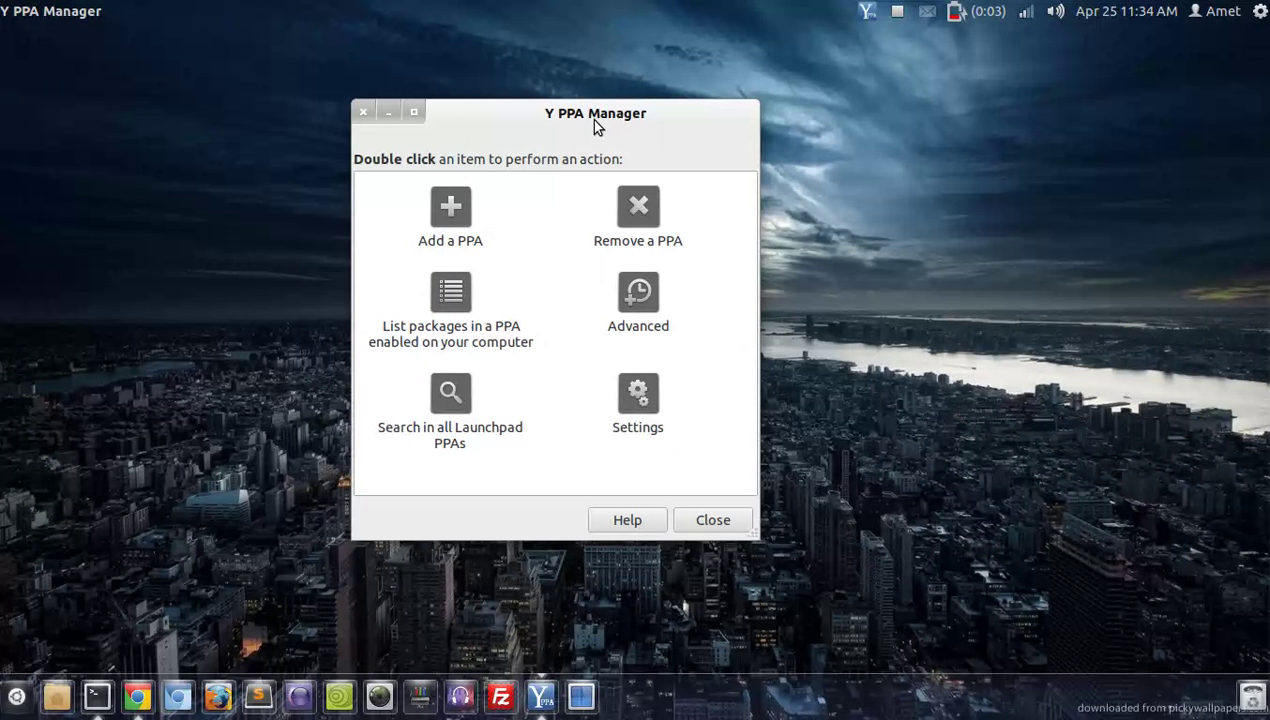
{"action": "left_click_drag", "start_coordinate": [590, 121], "coordinate": [619, 150]}
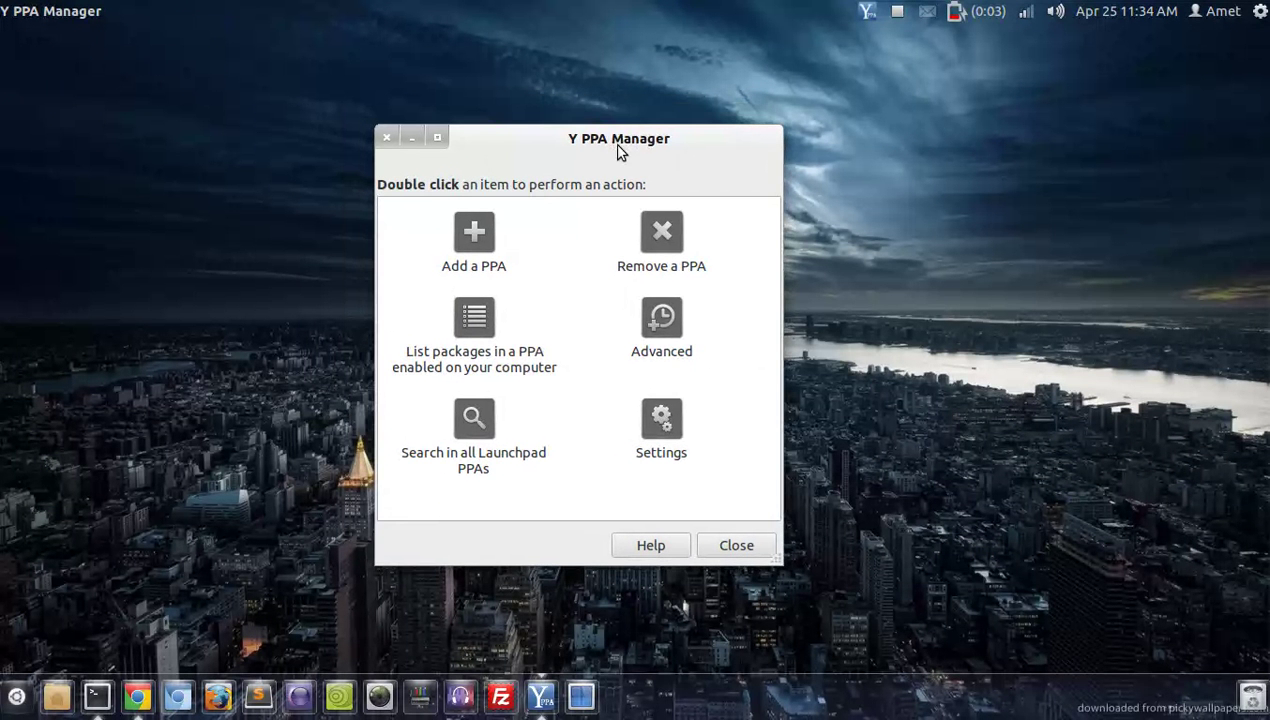